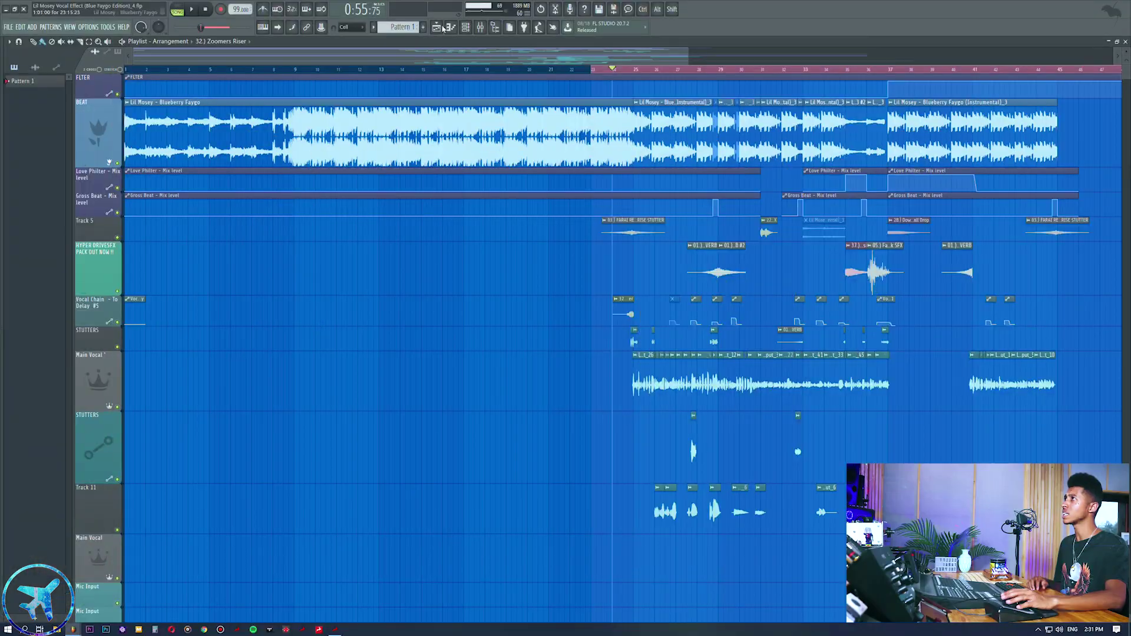
# - Select the verb track in the mixer, and play the arrangement from just before the first vocal section
pyautogui.click(480, 30)
pyautogui.click(343, 169)
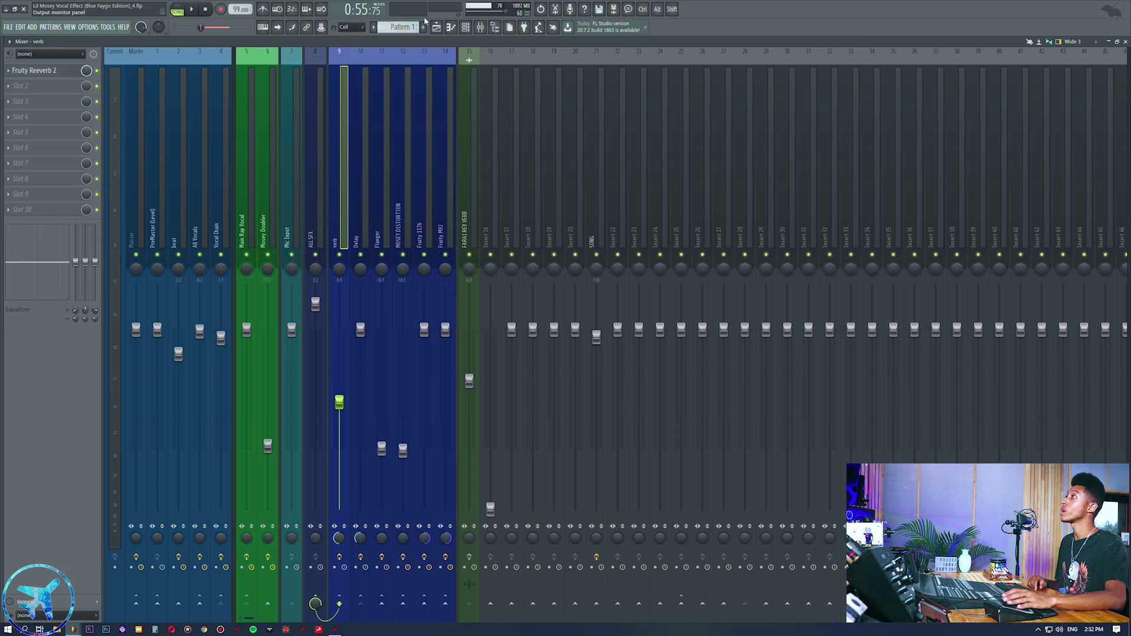
pyautogui.click(436, 28)
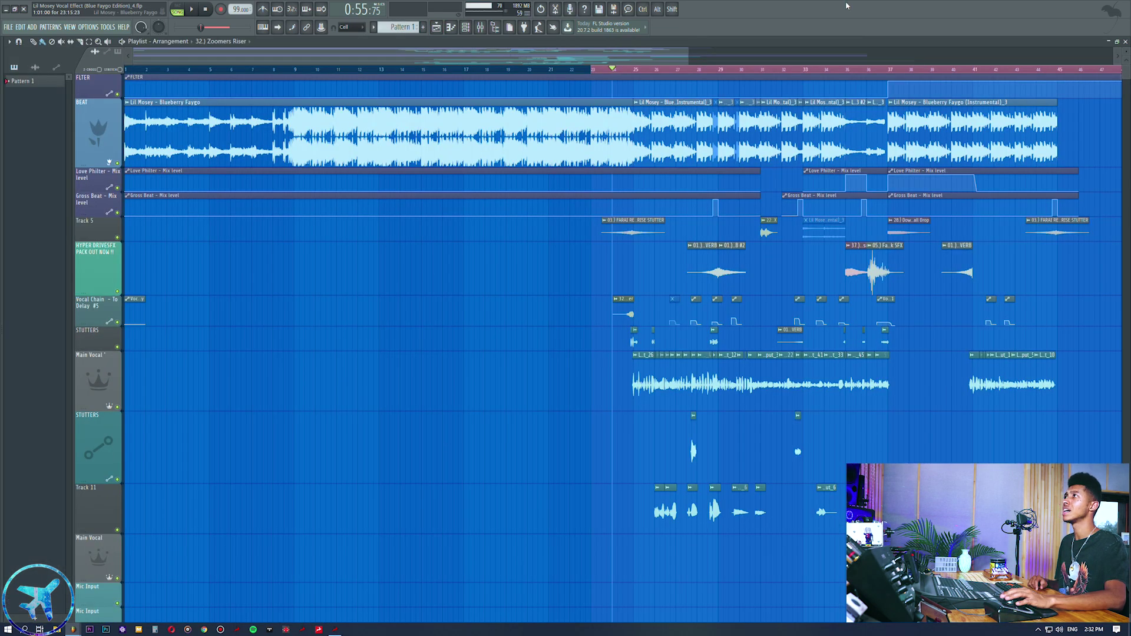
pyautogui.moveTo(670, 57); pyautogui.dragTo(688, 57)
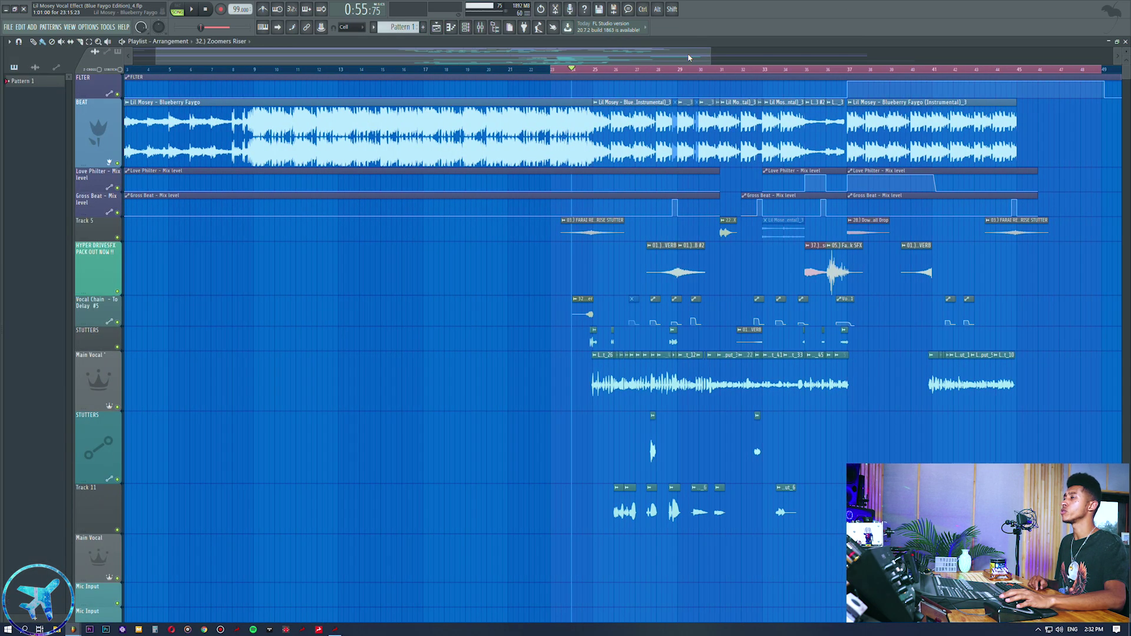
pyautogui.press('space')
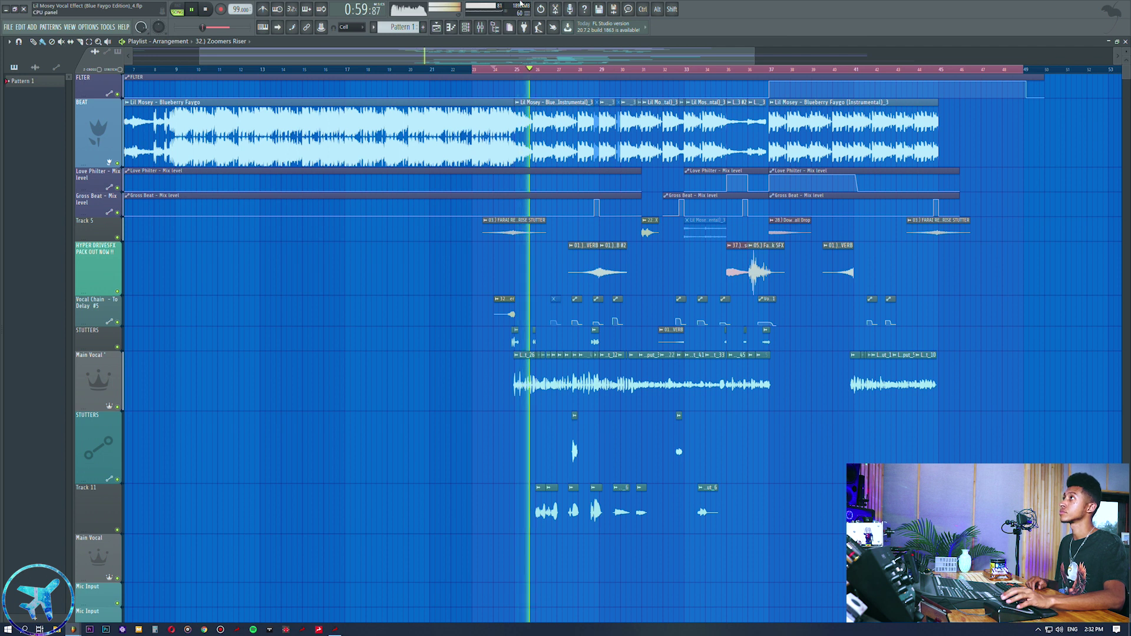
# - Watch the mixer levels during playback and inspect the effects on the FARAI REV VERB and verb tracks
pyautogui.press('F9')
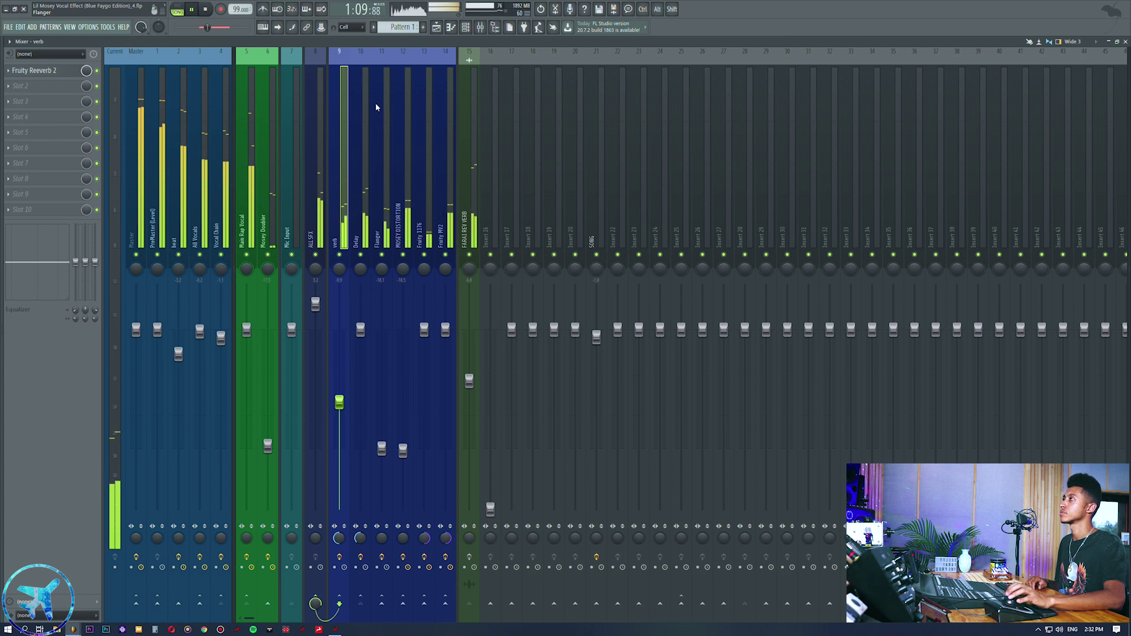
pyautogui.click(436, 27)
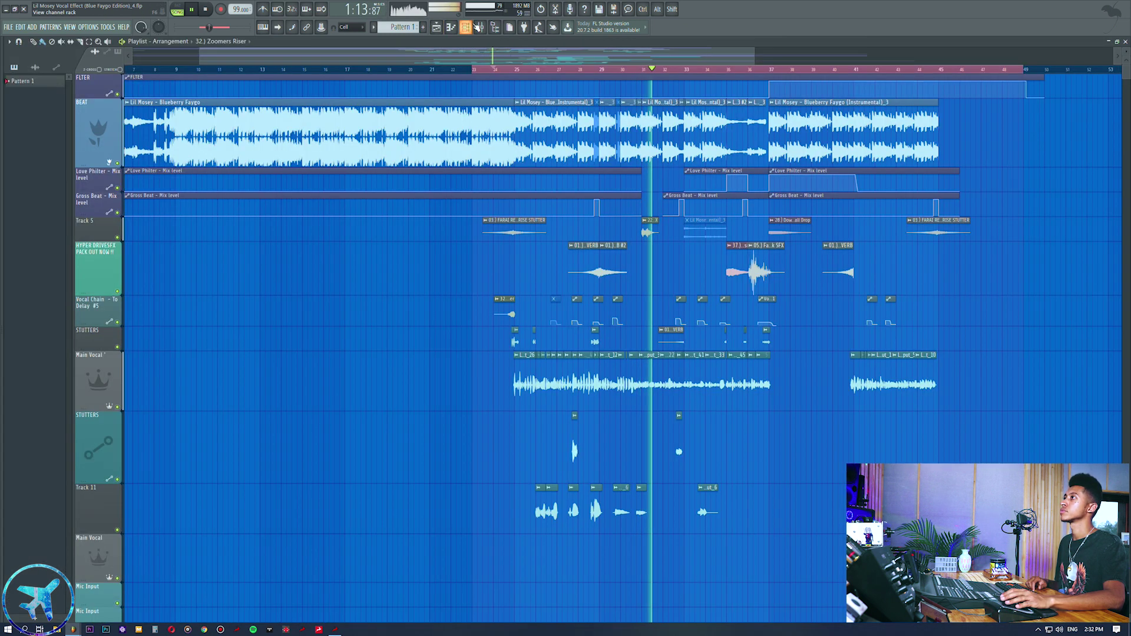
pyautogui.click(436, 28)
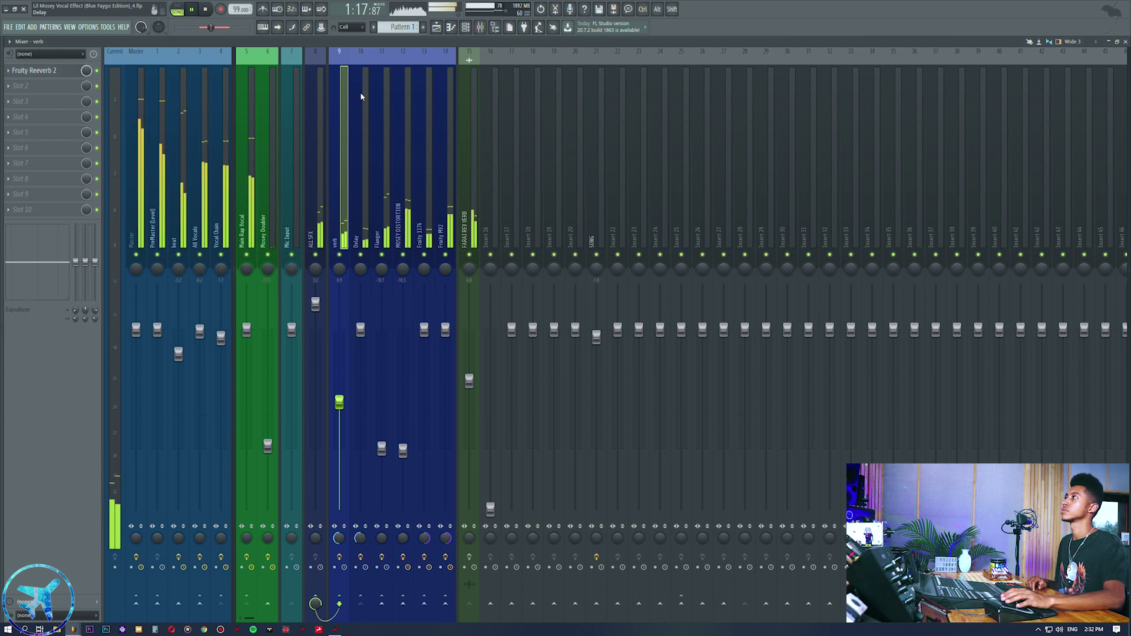
pyautogui.click(476, 199)
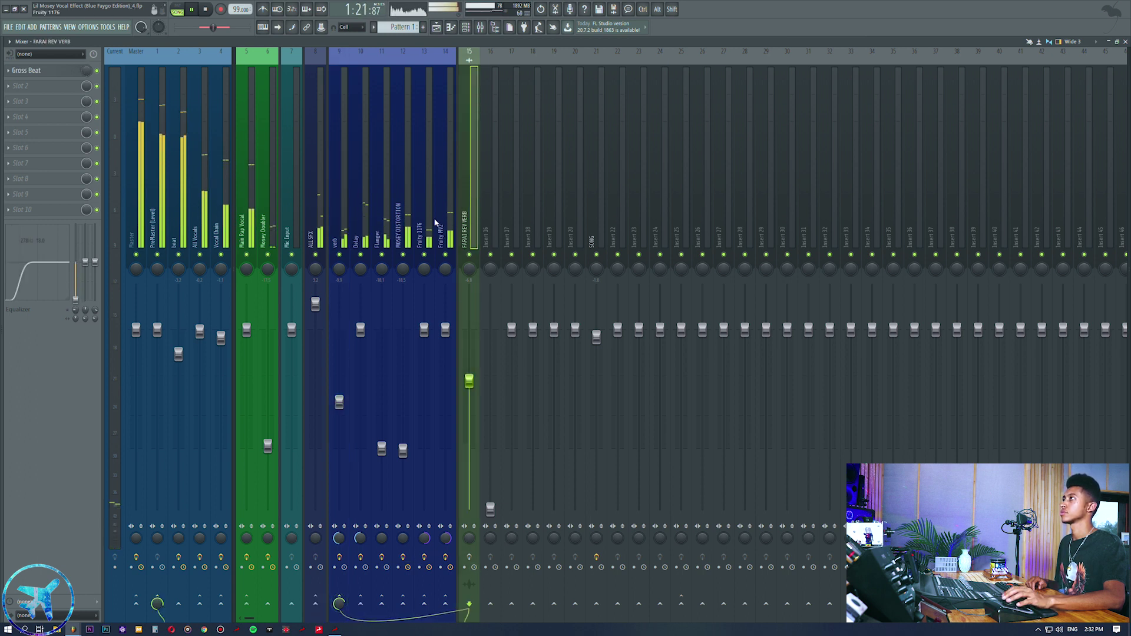
pyautogui.click(337, 197)
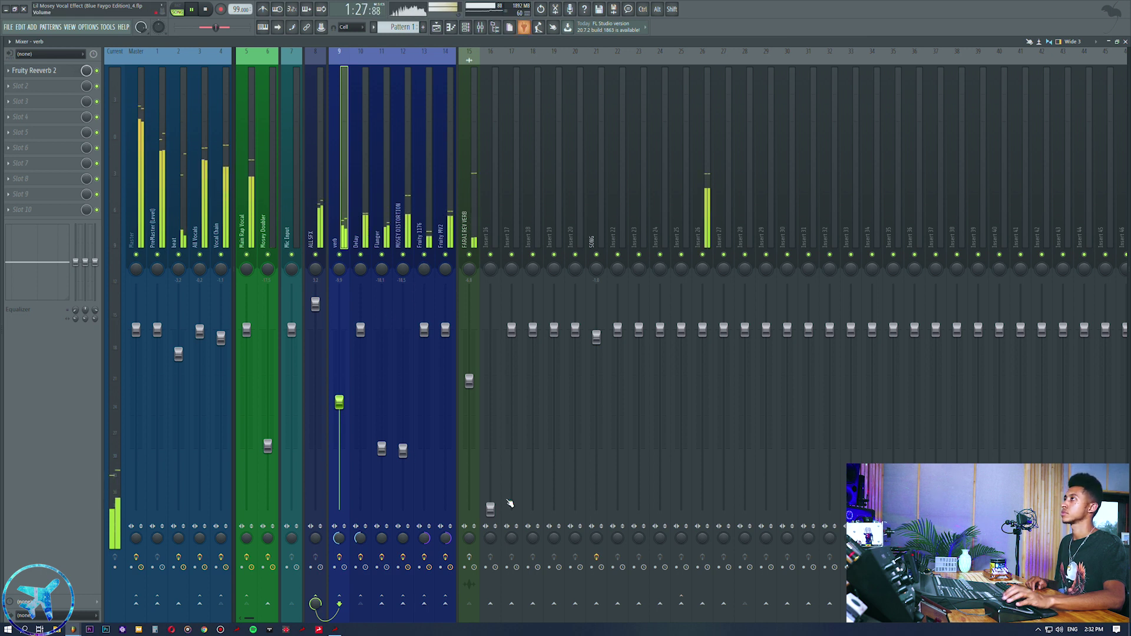
# - Move playback ahead to just before the second vocal section and bring the mixer back up
pyautogui.press('F5')
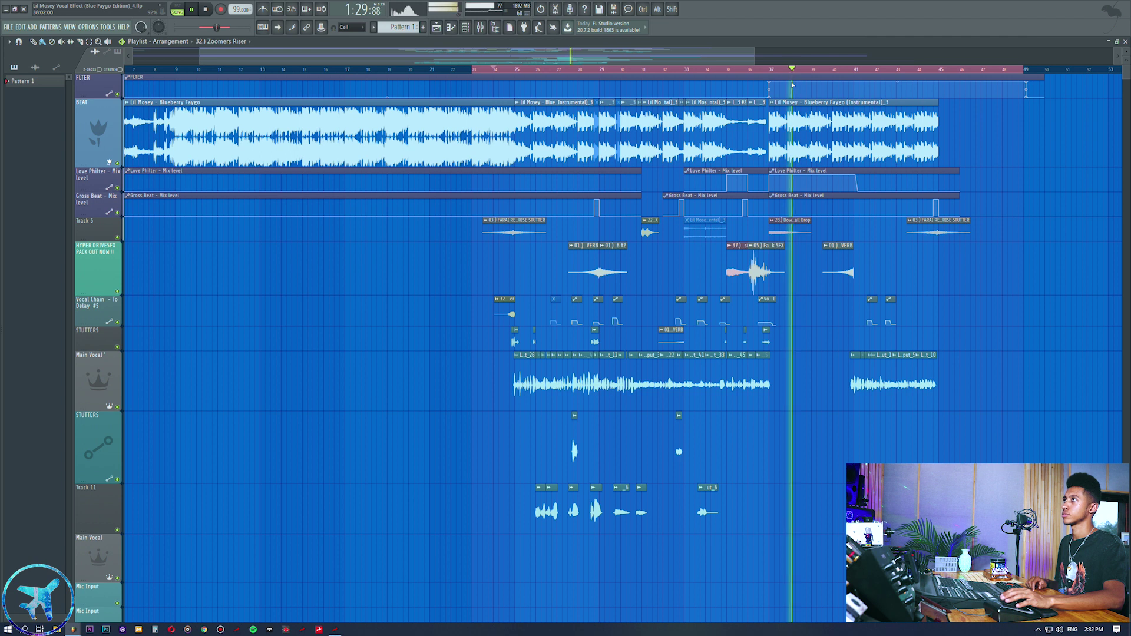
pyautogui.click(845, 69)
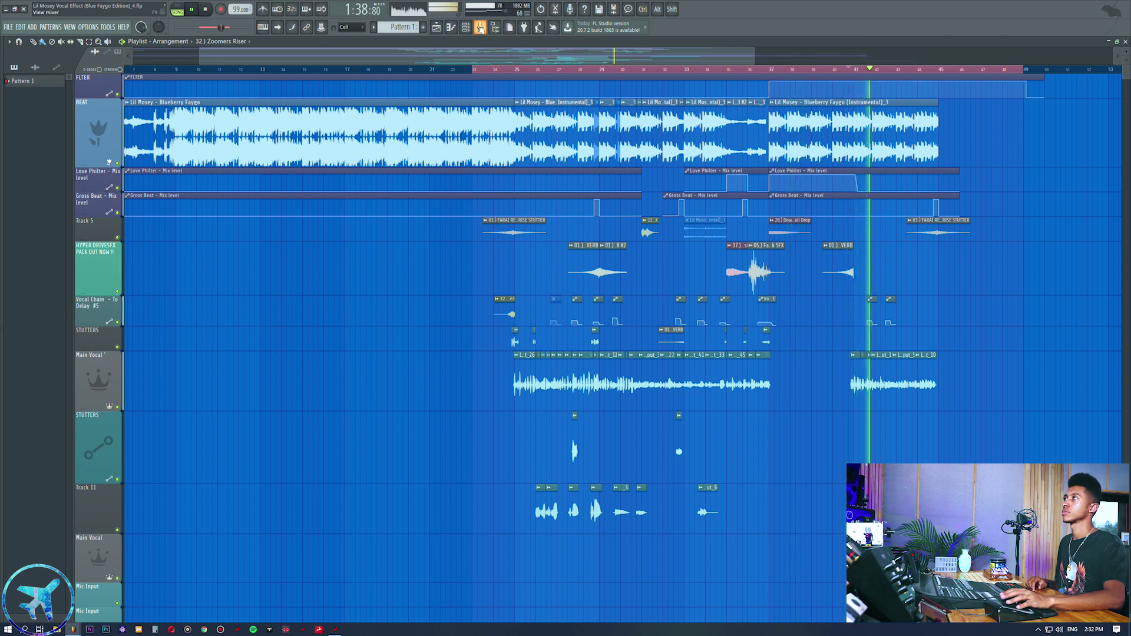
pyautogui.click(480, 28)
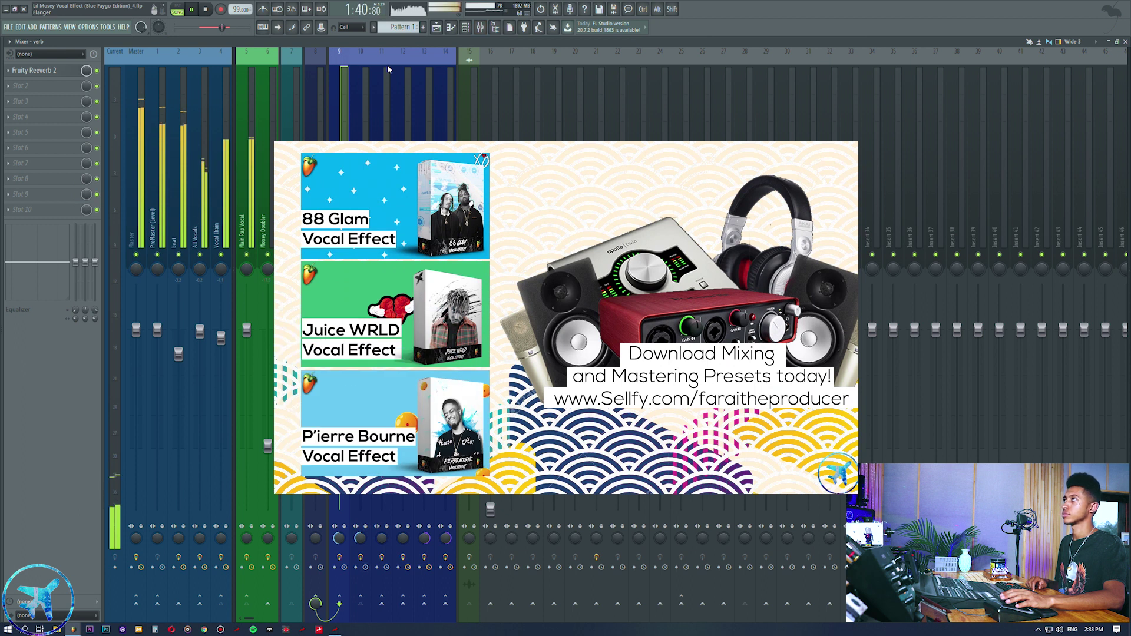
# - Inspect the Vocal Chain's effects, open Fruity Reeverb 2 on the verb track and stop playback
pyautogui.click(227, 98)
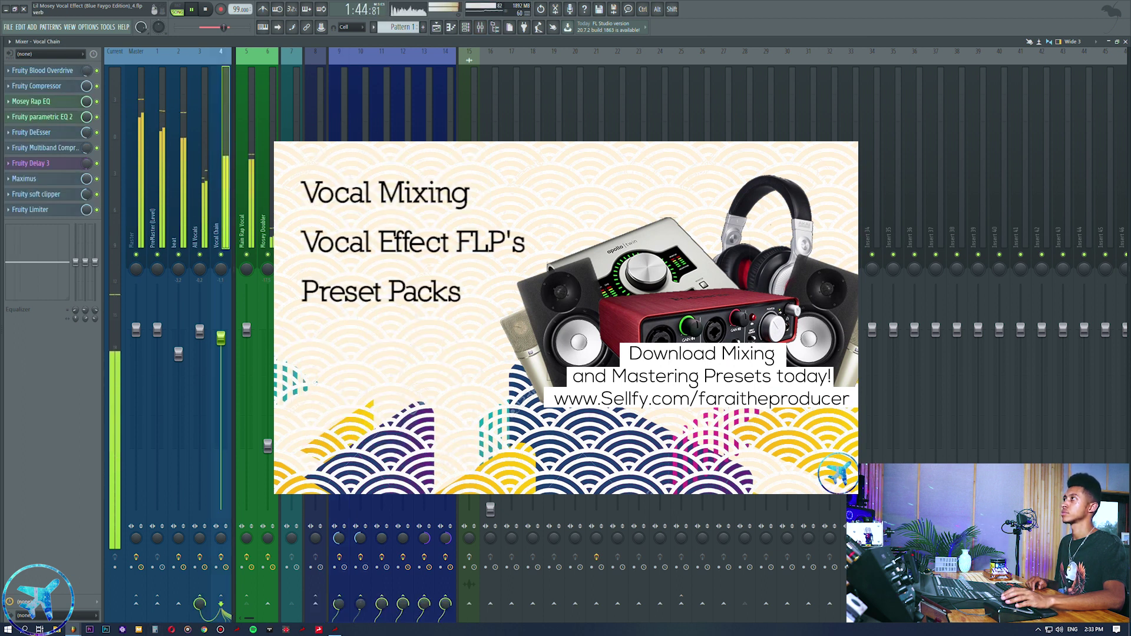
pyautogui.click(344, 100)
pyautogui.click(33, 70)
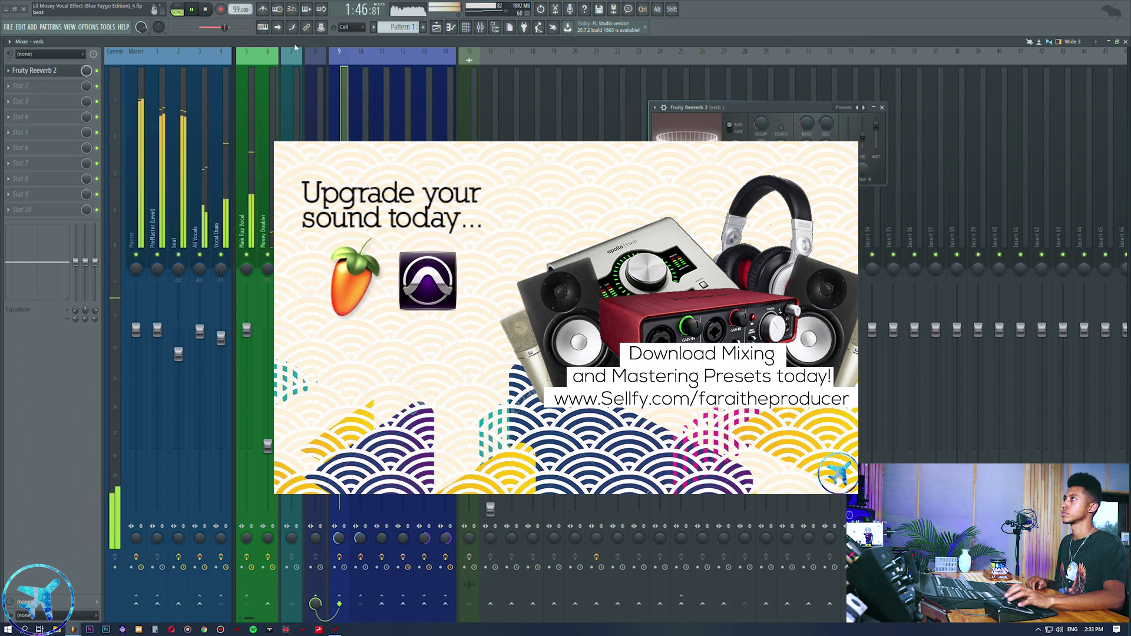
pyautogui.press('space')
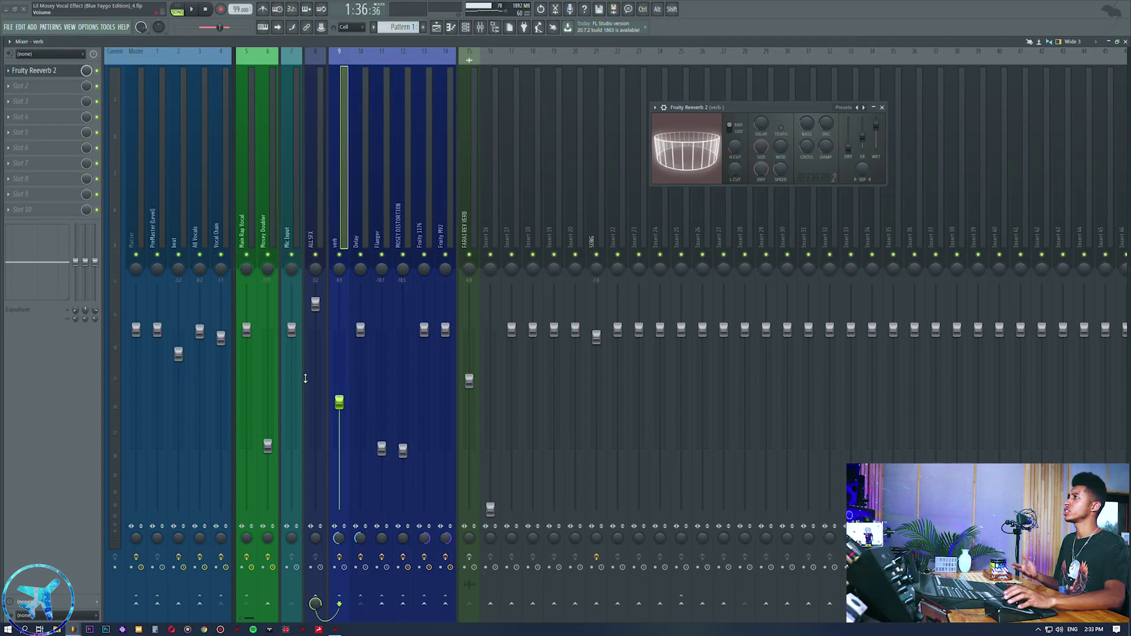
# - Compare the Vocal Chain track with the verb, Delay, Fruity 1176 and Fruity MV2 effect tracks it sends to
pyautogui.click(227, 238)
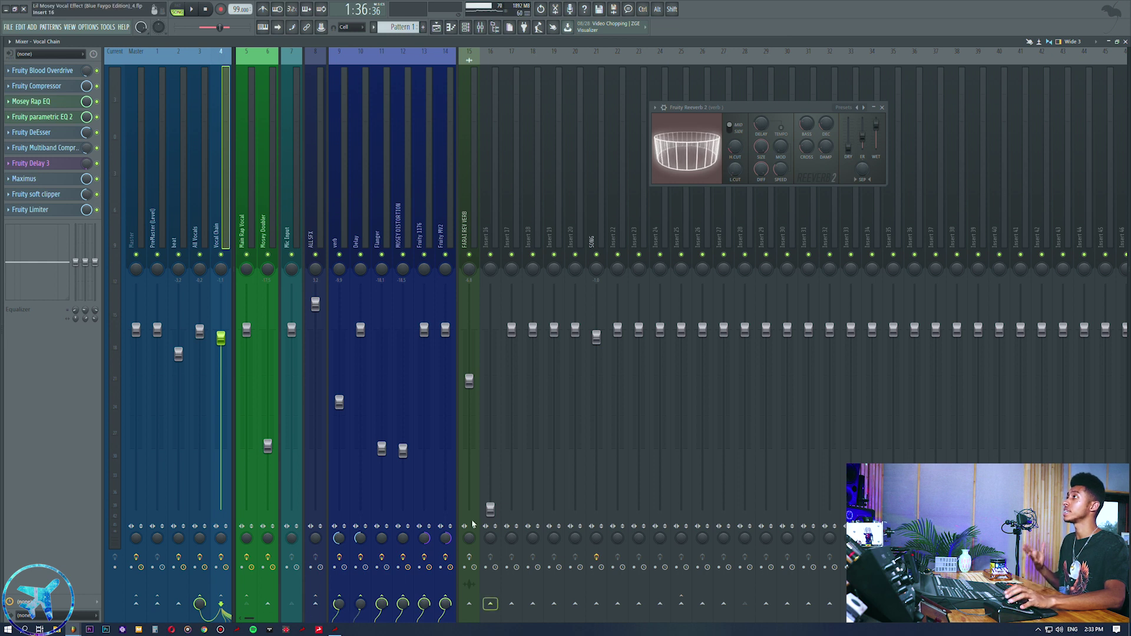
pyautogui.click(436, 179)
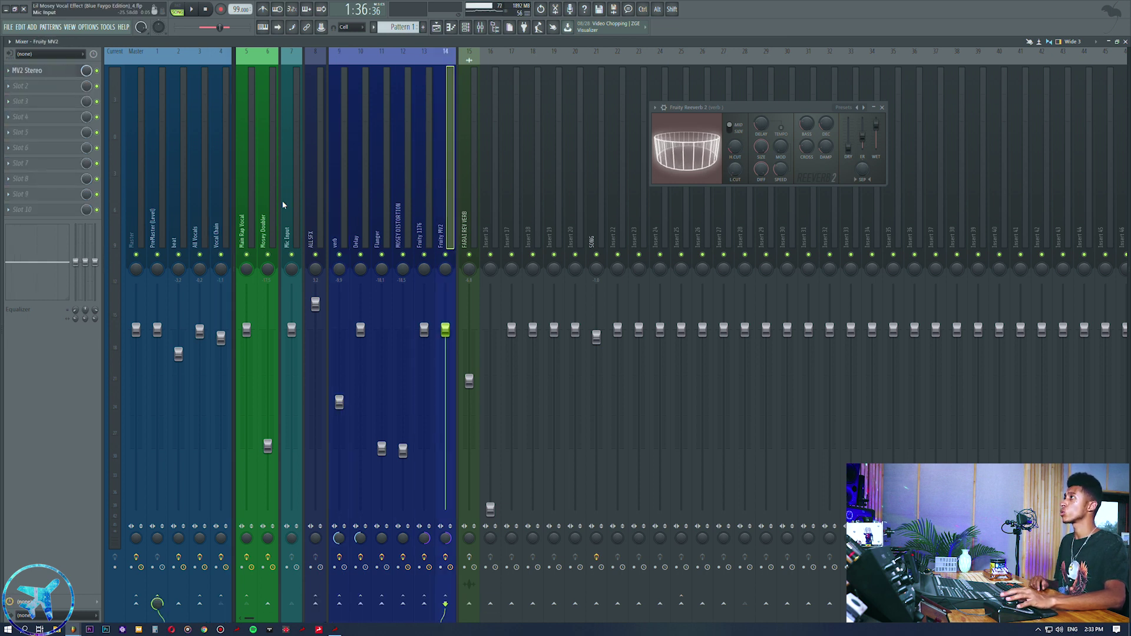
pyautogui.click(221, 209)
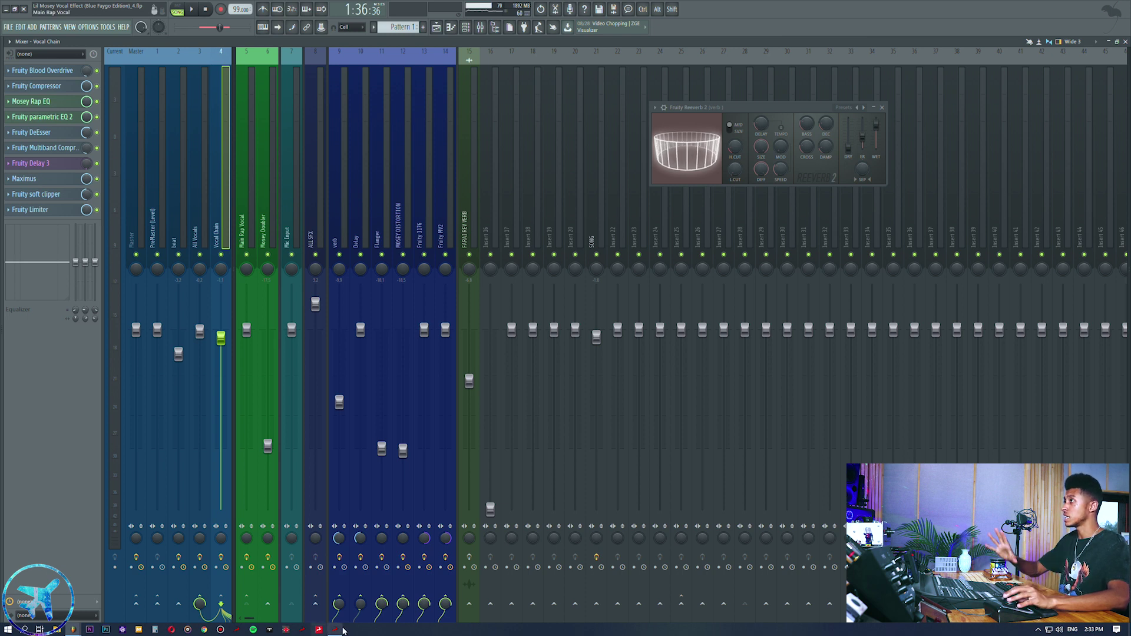
pyautogui.click(339, 192)
pyautogui.click(424, 187)
pyautogui.click(446, 186)
pyautogui.click(357, 187)
pyautogui.click(340, 191)
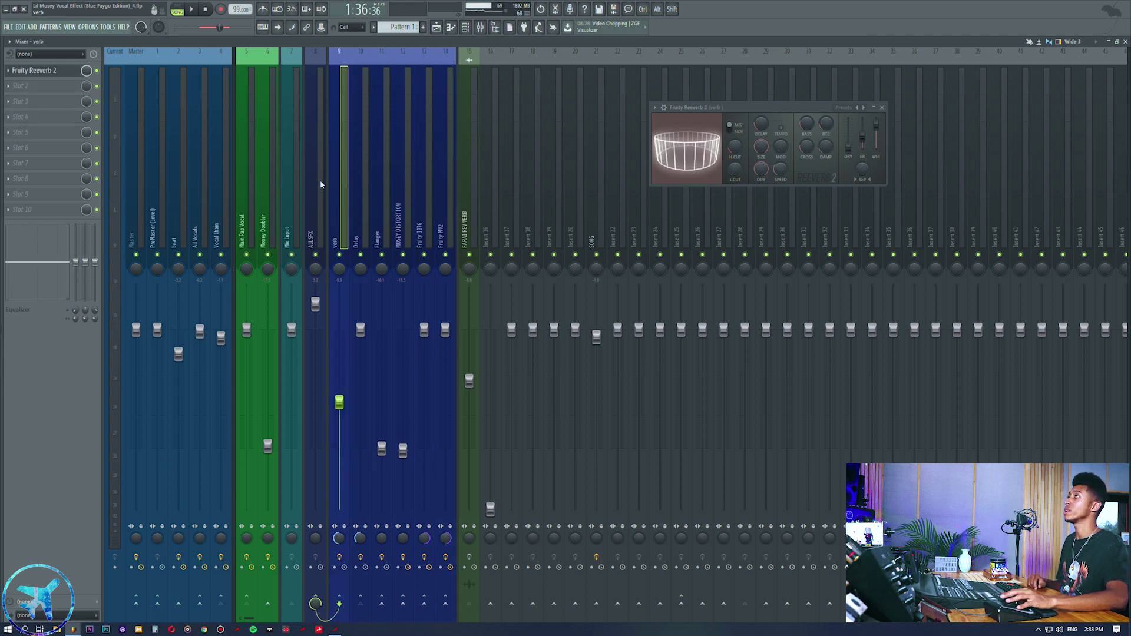
pyautogui.press('Left')
pyautogui.press('Left')
pyautogui.press('Left')
pyautogui.press('Left')
pyautogui.press('Left')
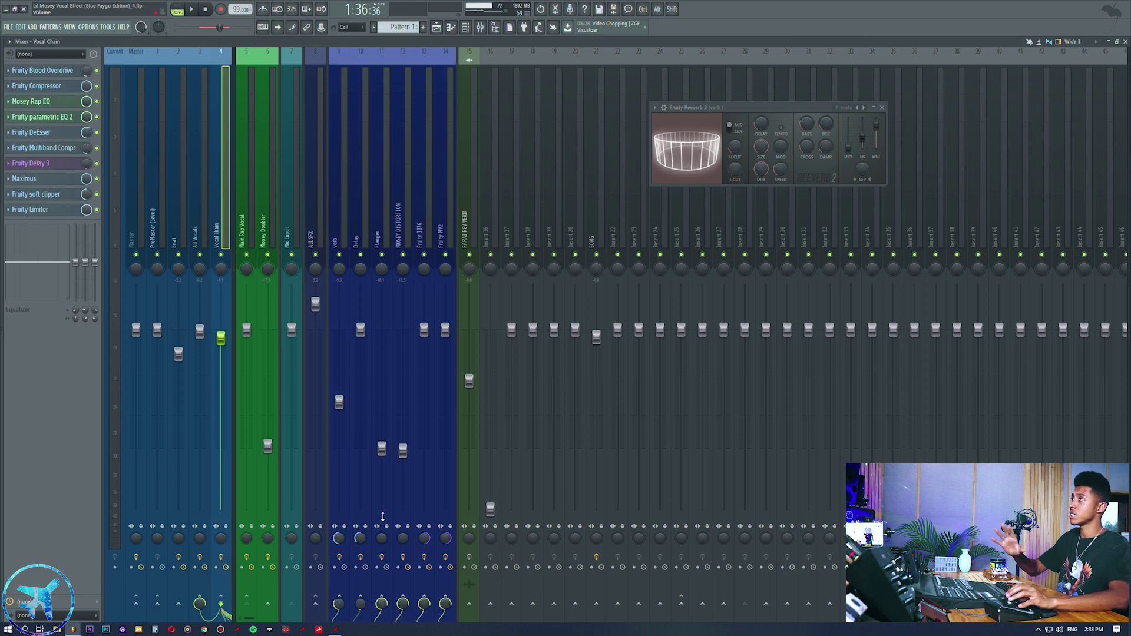
# - Select the verb track and reposition its Fruity Reeverb 2 window over the empty insert tracks
pyautogui.click(345, 219)
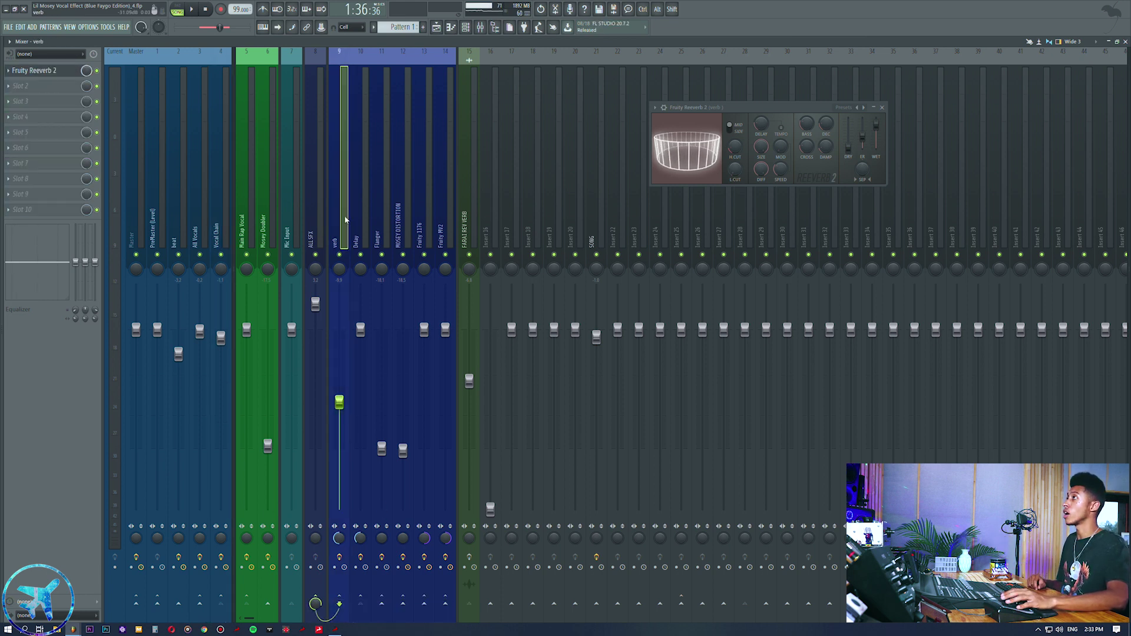
pyautogui.moveTo(689, 112); pyautogui.dragTo(598, 120)
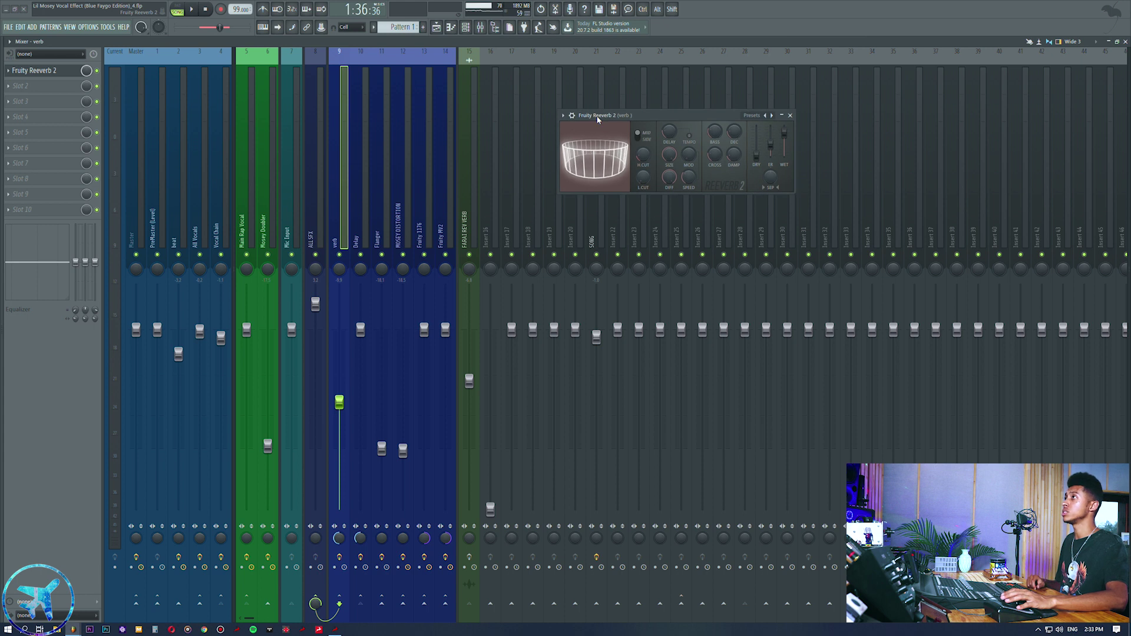
pyautogui.moveTo(684, 119); pyautogui.dragTo(683, 99)
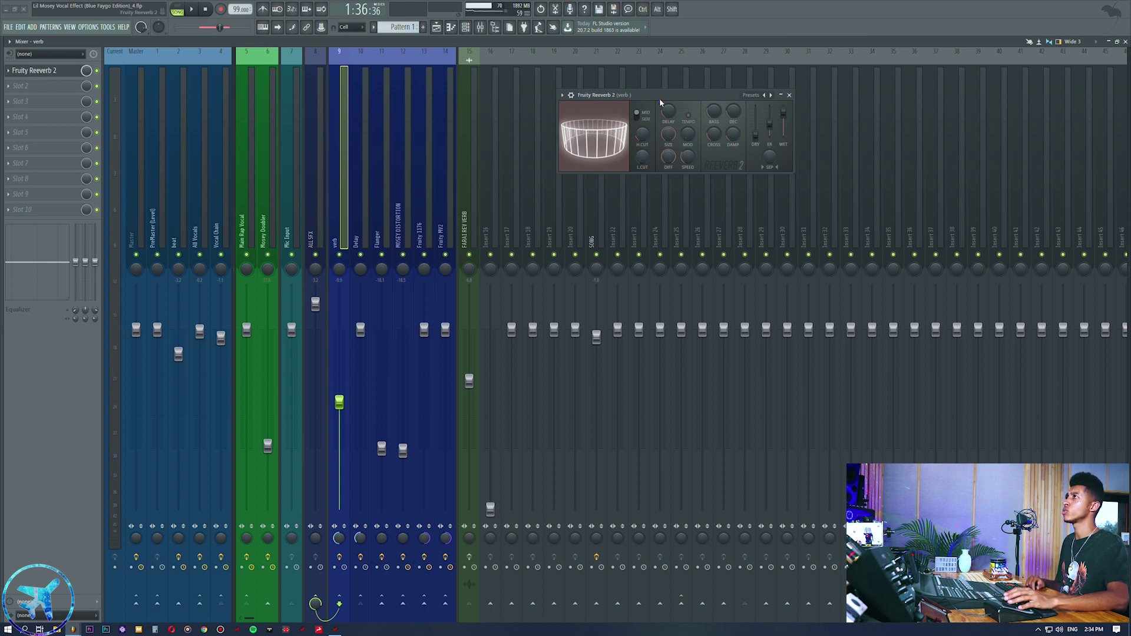
pyautogui.moveTo(659, 92); pyautogui.dragTo(617, 95)
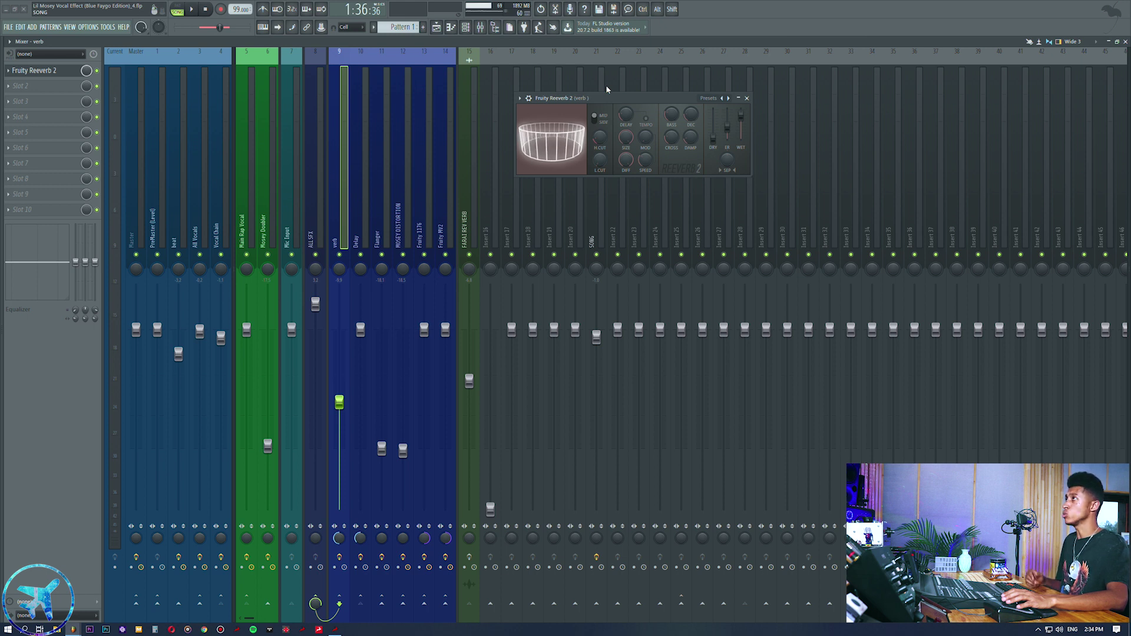
pyautogui.moveTo(598, 101); pyautogui.dragTo(606, 113)
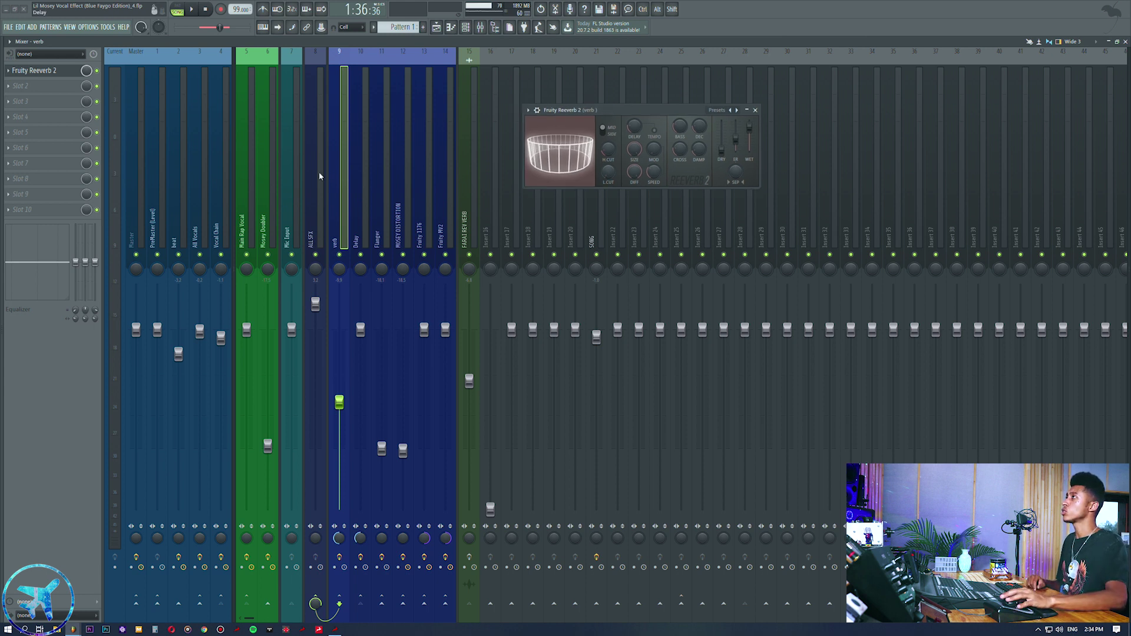
# - Copy the value of the Vocal Chain's send to the verb track to check the percentage
pyautogui.click(221, 170)
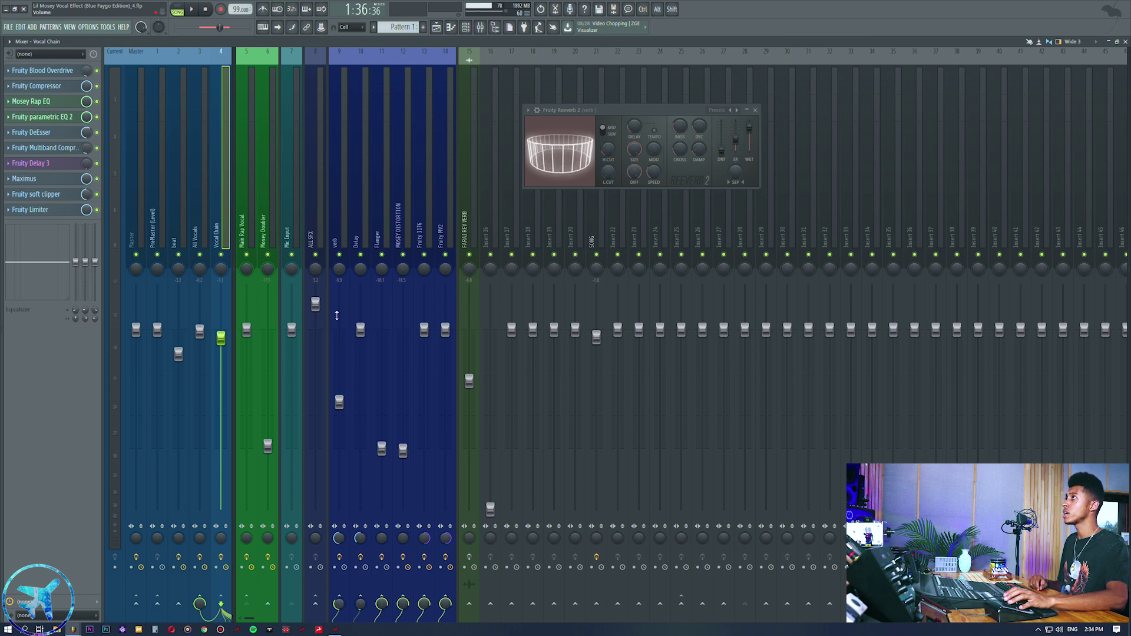
pyautogui.rightClick(342, 603)
pyautogui.click(352, 587)
pyautogui.rightClick(341, 602)
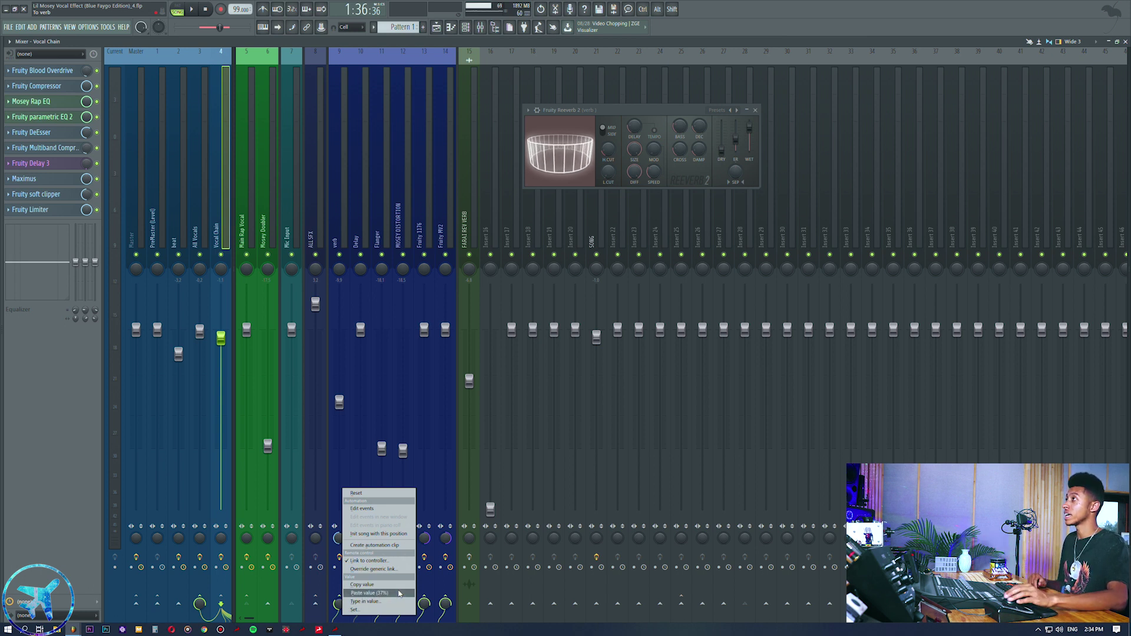
# - Return to the verb track and copy Fruity Reeverb 2's decay (DEC) value to check its percentage
pyautogui.click(336, 290)
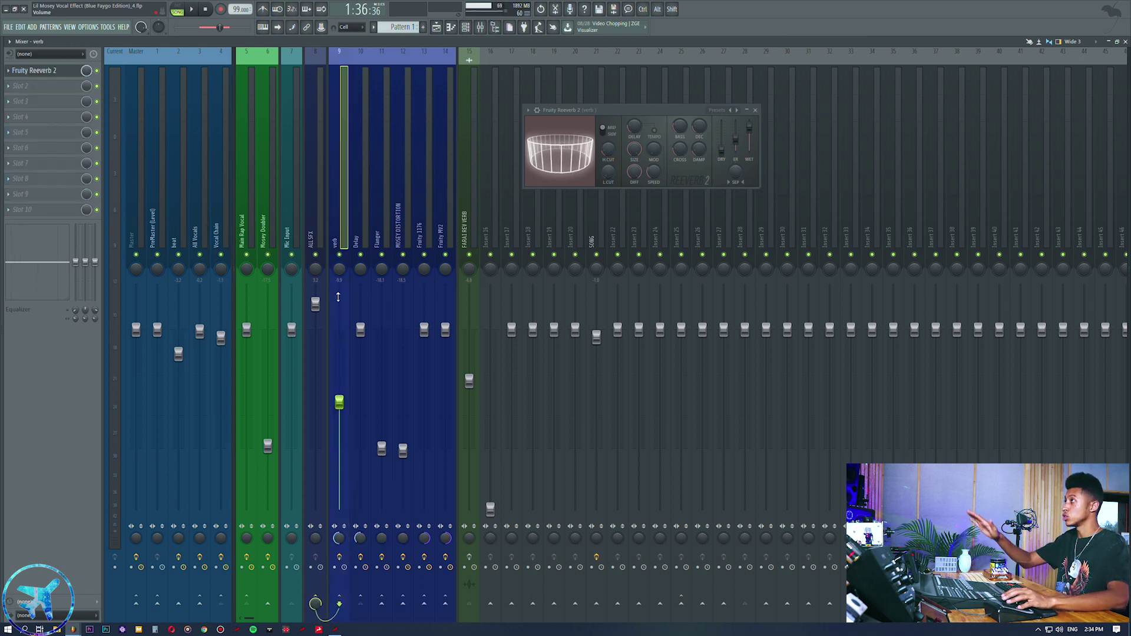
pyautogui.moveTo(630, 110); pyautogui.dragTo(630, 98)
pyautogui.rightClick(697, 116)
pyautogui.click(697, 116)
pyautogui.rightClick(697, 115)
pyautogui.click(728, 201)
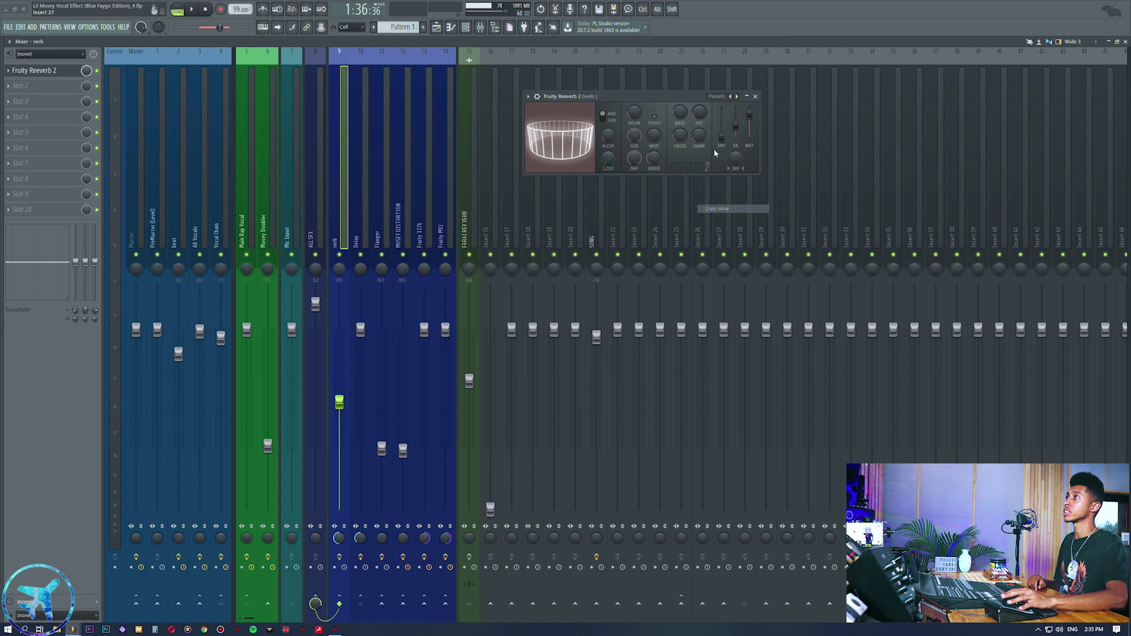
pyautogui.rightClick(701, 116)
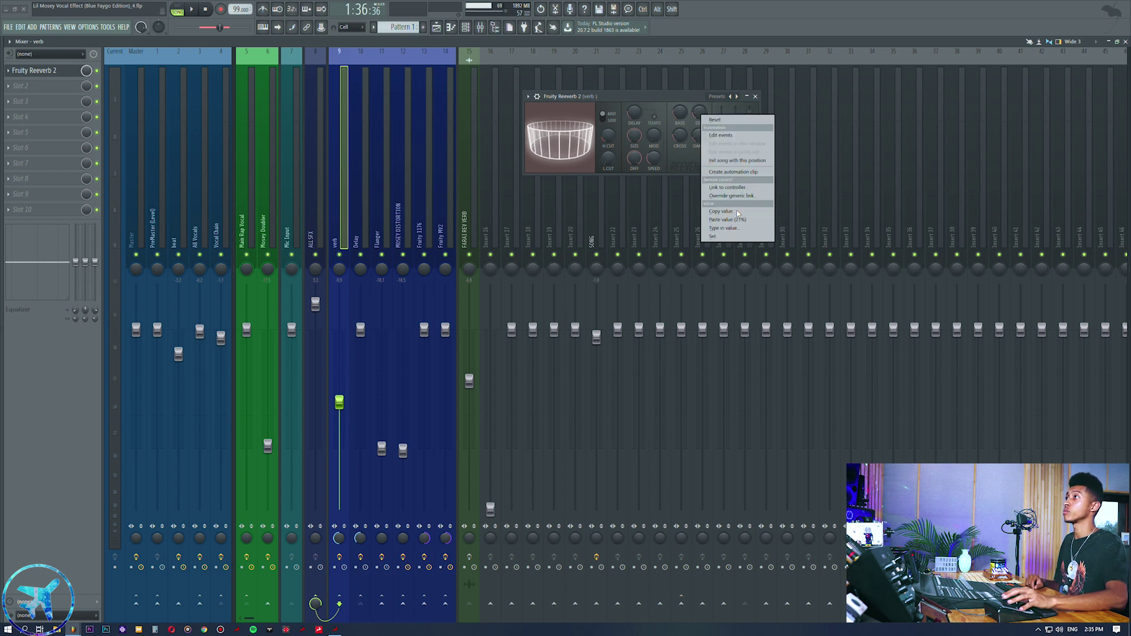
pyautogui.click(736, 218)
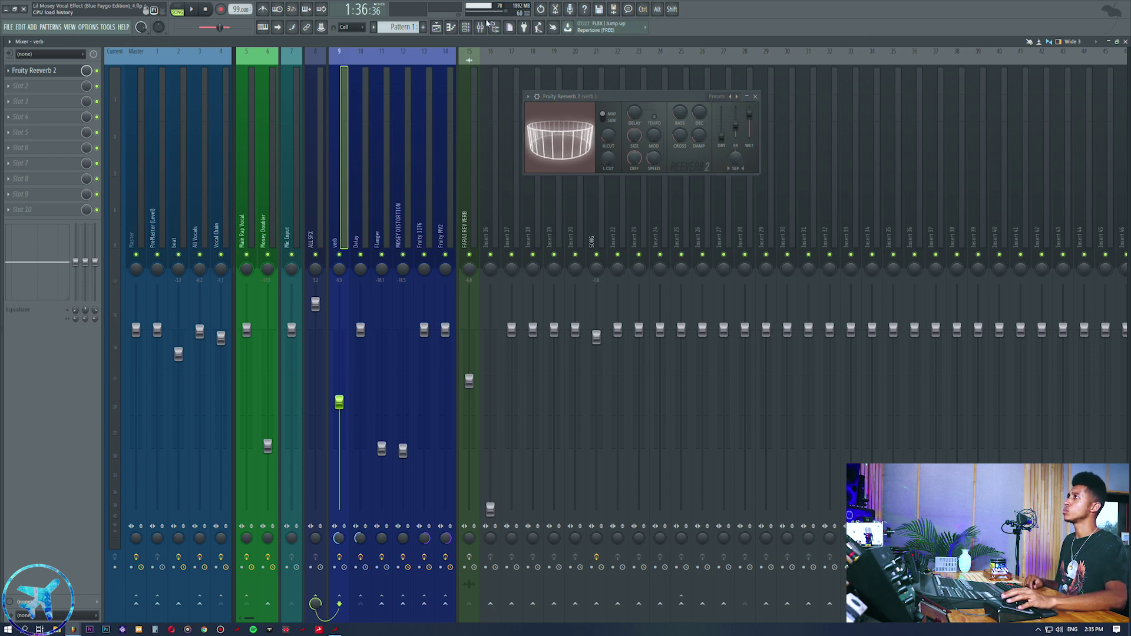
# - Play the arrangement from bar 27, raise the verb track's fader slightly above the Delay track's fader, and stop playback
pyautogui.click(436, 27)
pyautogui.click(559, 70)
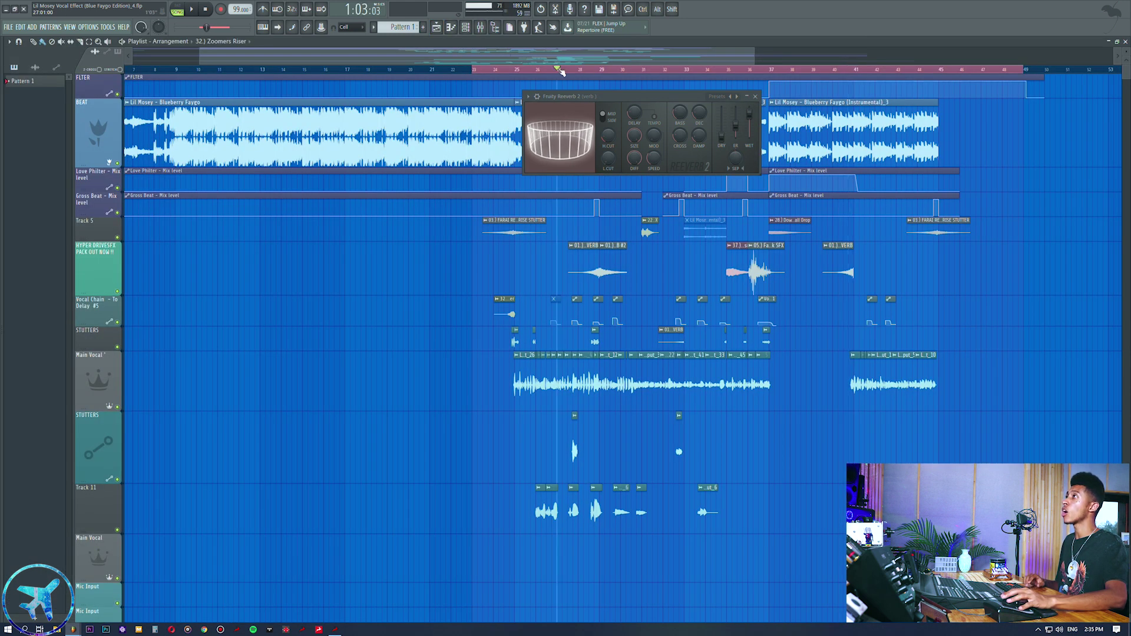
pyautogui.click(487, 29)
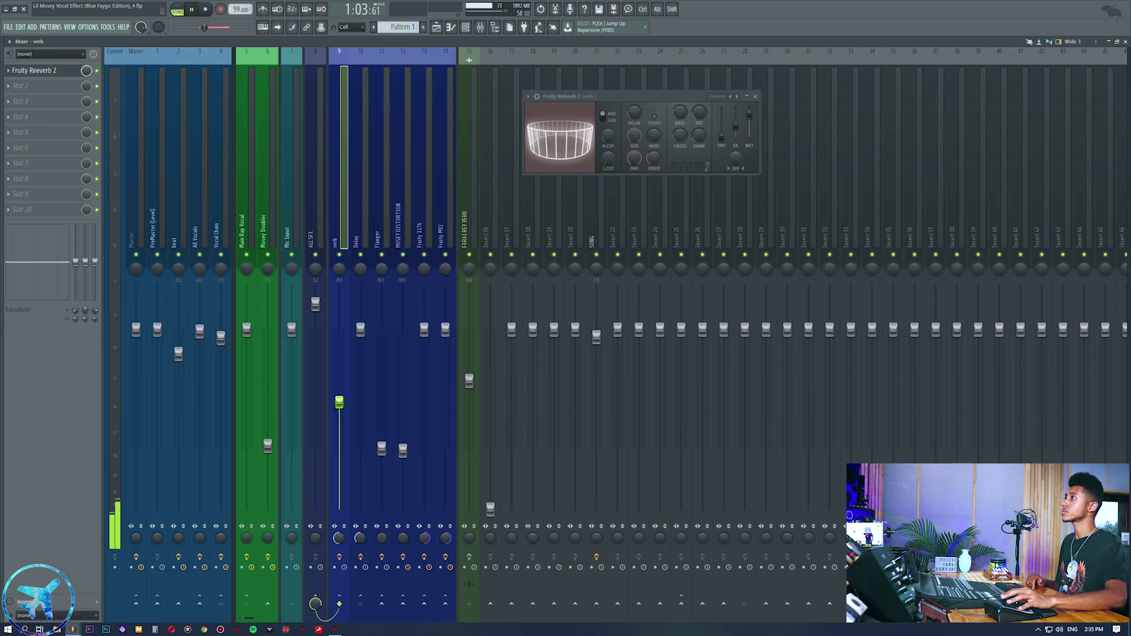
pyautogui.moveTo(340, 404); pyautogui.dragTo(341, 318)
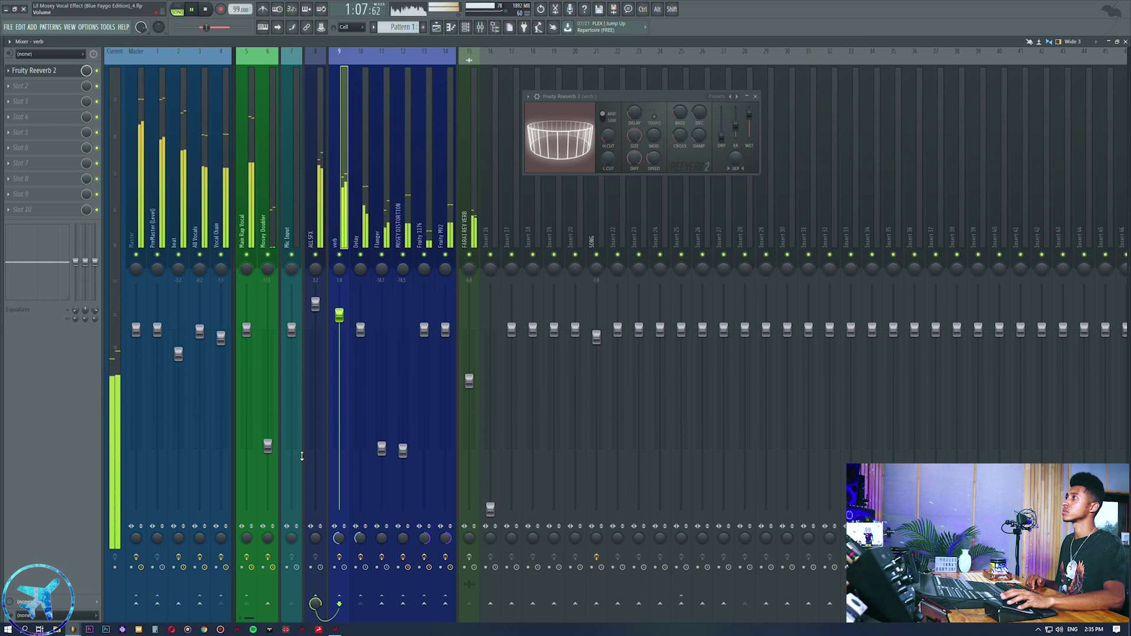
pyautogui.press('space')
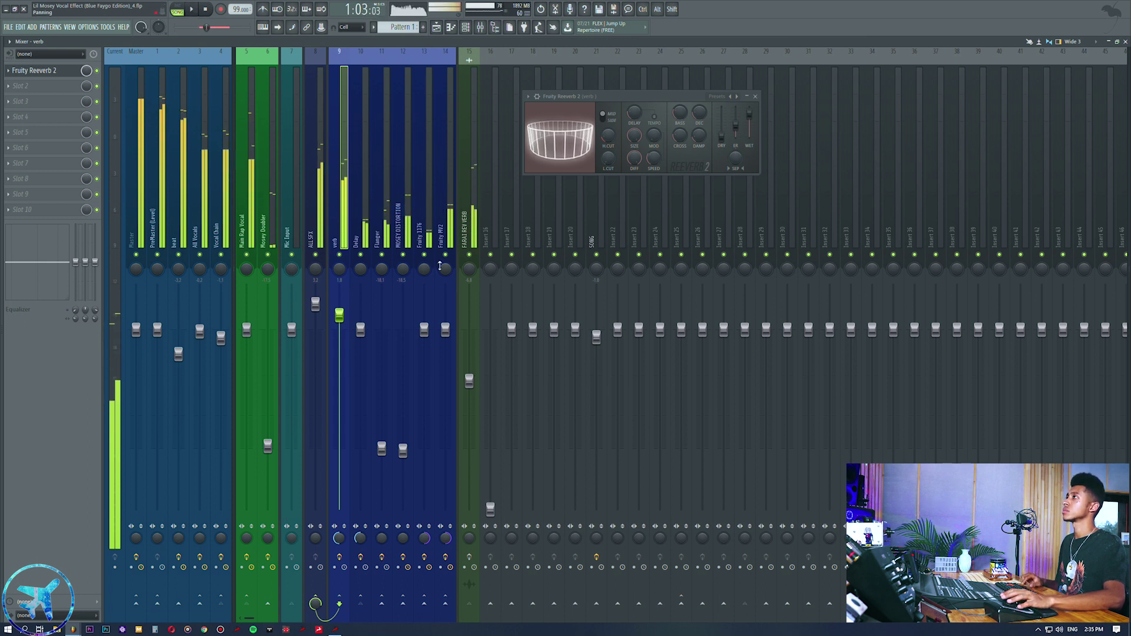
# - Undo the raise of the verb track's fader, play the arrangement to listen to its level, and stop playback
pyautogui.hotkey('ctrl', 'z')
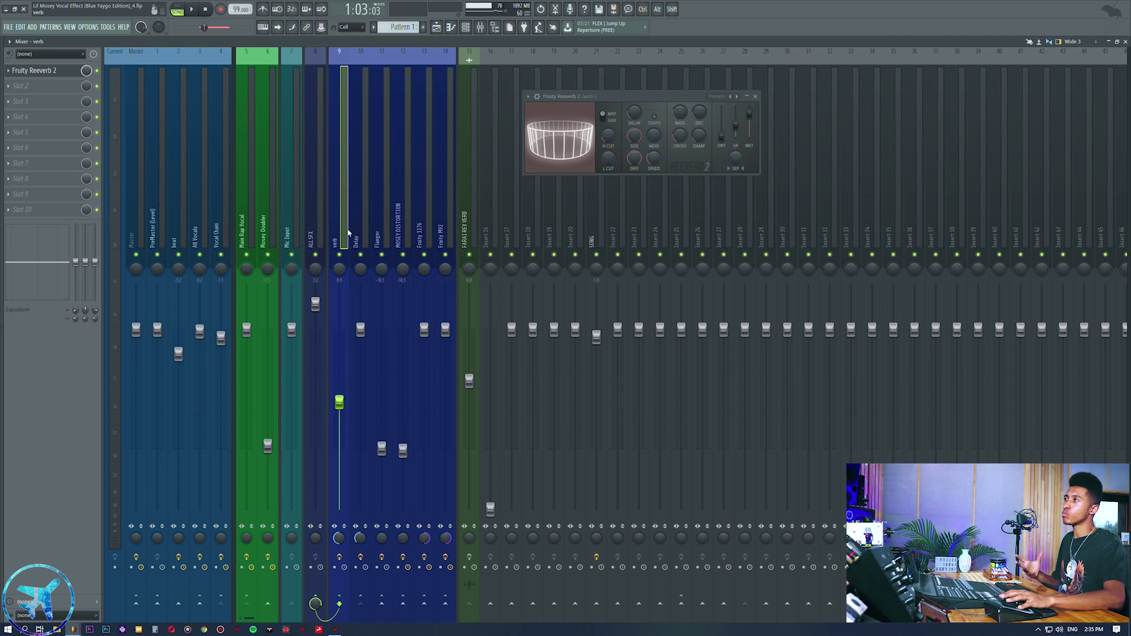
pyautogui.press('space')
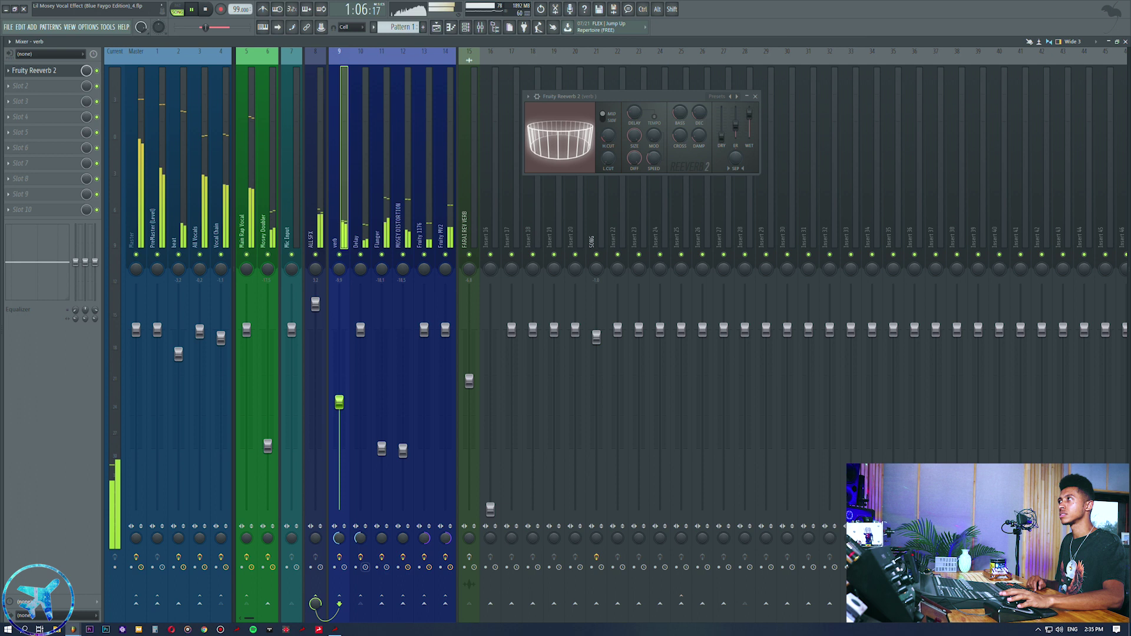
pyautogui.press('space')
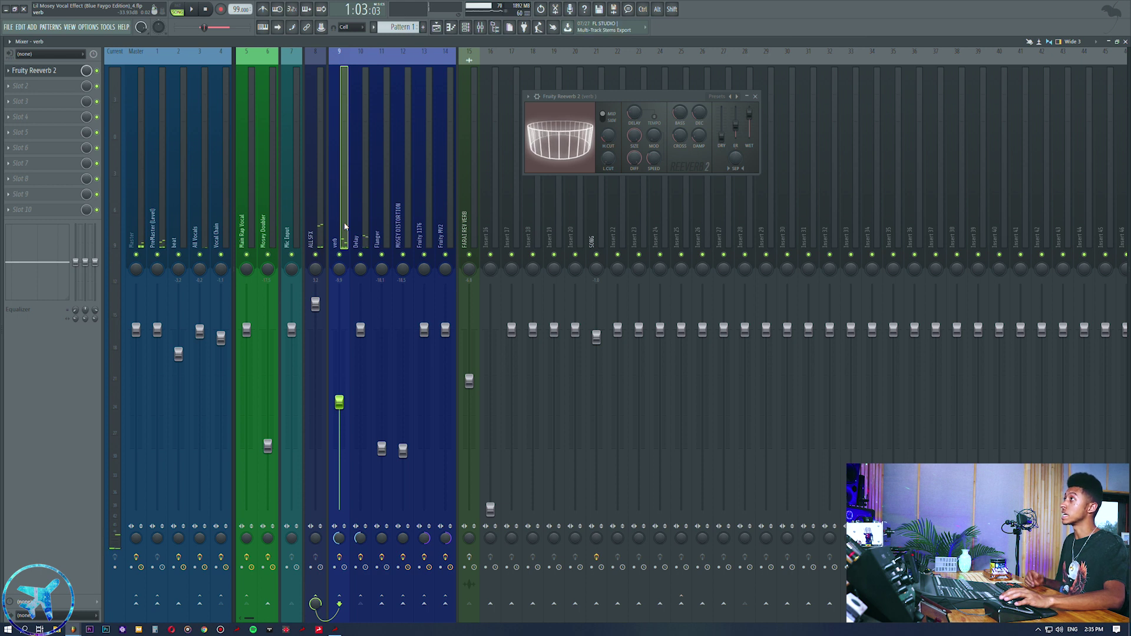
# - Move the Fruity Reeverb 2 window lower over the empty inserts, look at the playlist arrangement, and return to the mixer
pyautogui.moveTo(599, 101); pyautogui.dragTo(628, 126)
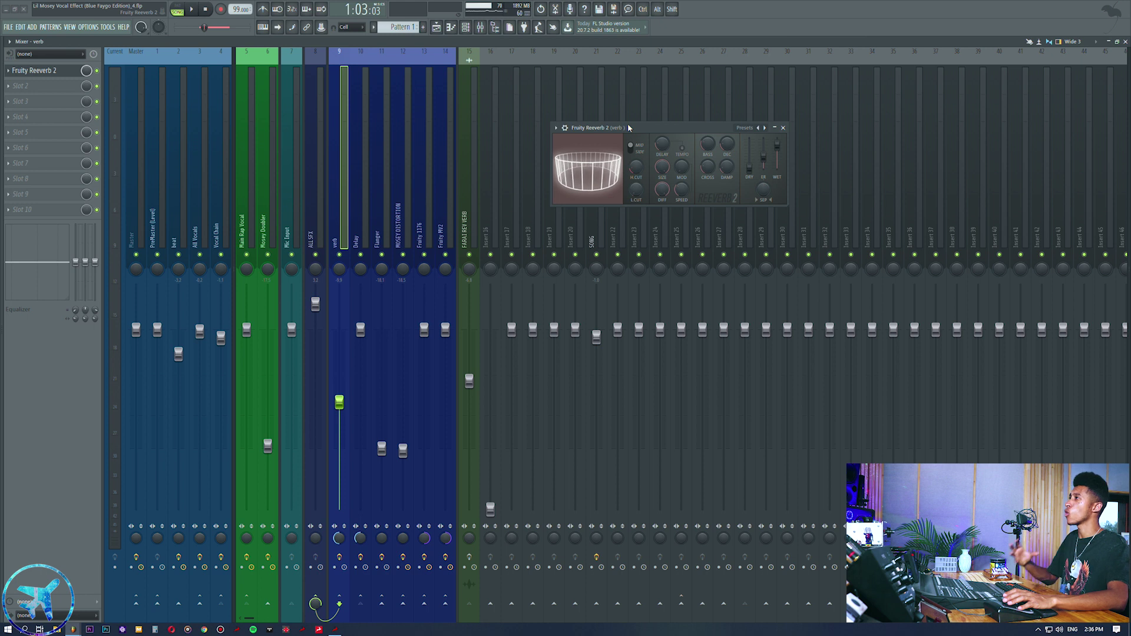
pyautogui.press('F5')
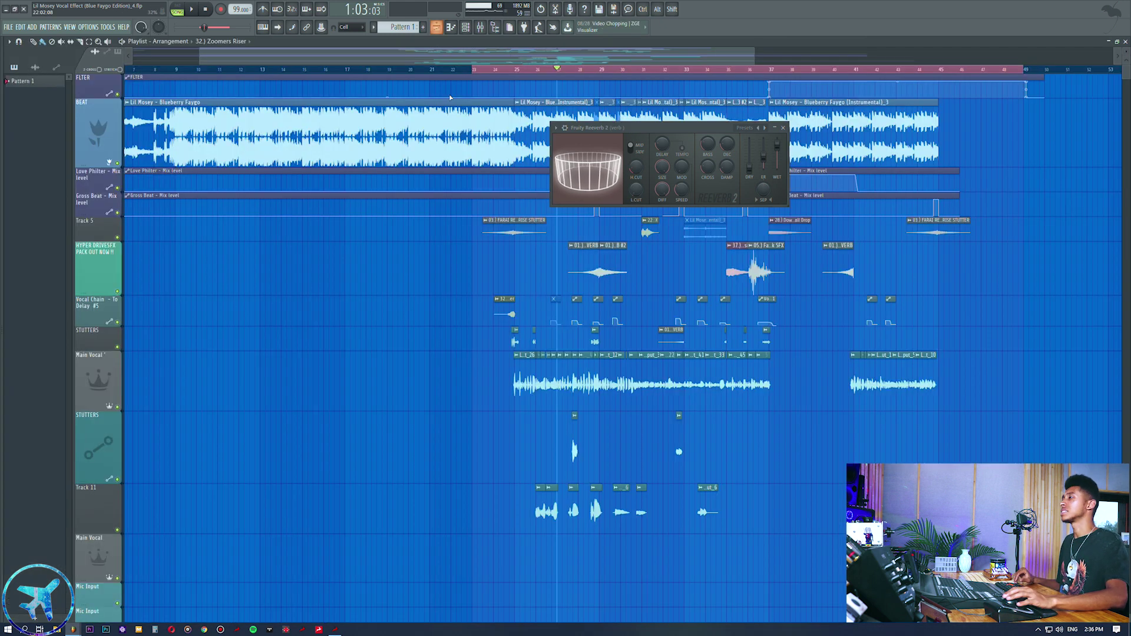
pyautogui.click(481, 27)
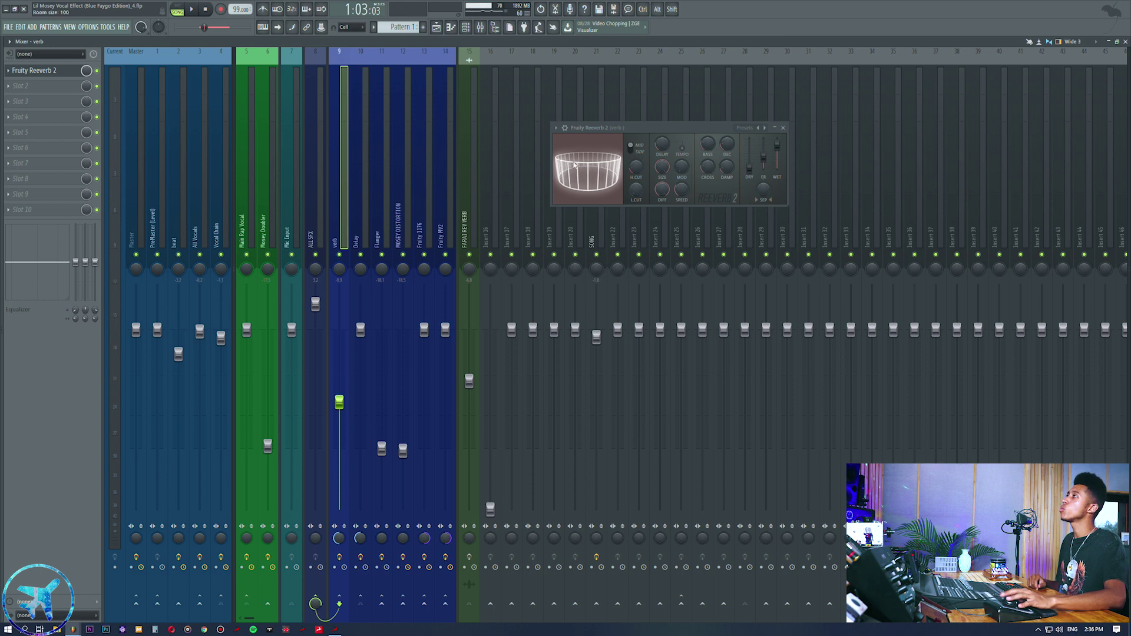
# - Duplicate the verb track's Fruity Reeverb 2 into slot 2, bypass and close the original, and place the copy's window over the empty inserts
pyautogui.click(12, 70)
pyautogui.click(38, 109)
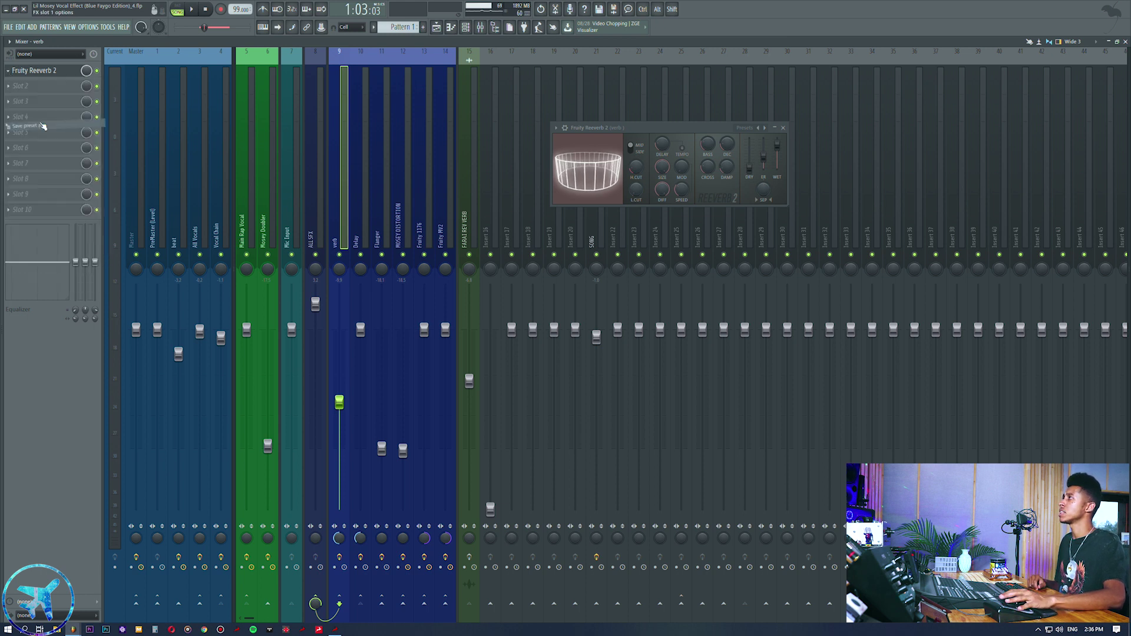
pyautogui.moveTo(42, 87); pyautogui.dragTo(37, 86)
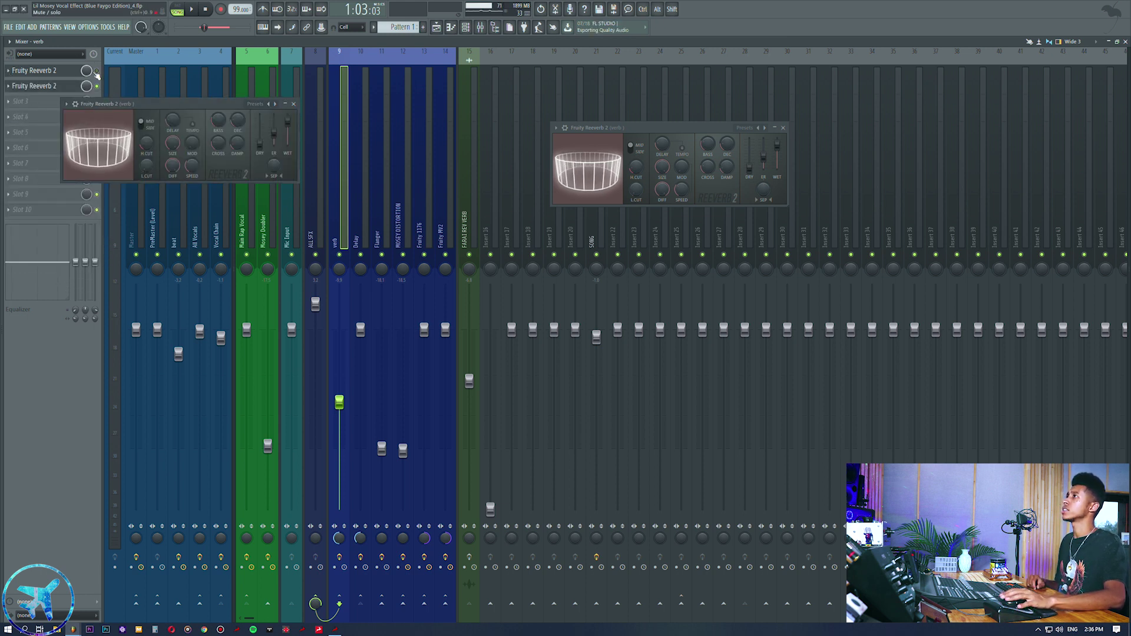
pyautogui.click(781, 129)
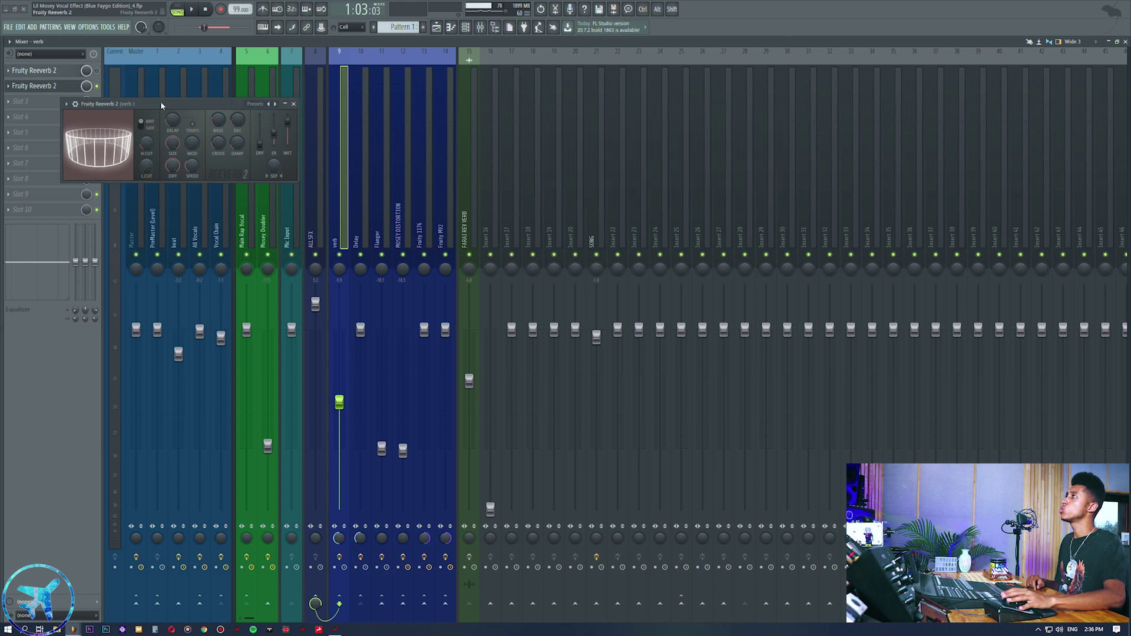
pyautogui.moveTo(160, 101); pyautogui.dragTo(621, 158)
# - Raise the predelay of the duplicated Fruity Reeverb 2 to about 31 ms and shift its window slightly up
pyautogui.moveTo(696, 178); pyautogui.dragTo(639, 179)
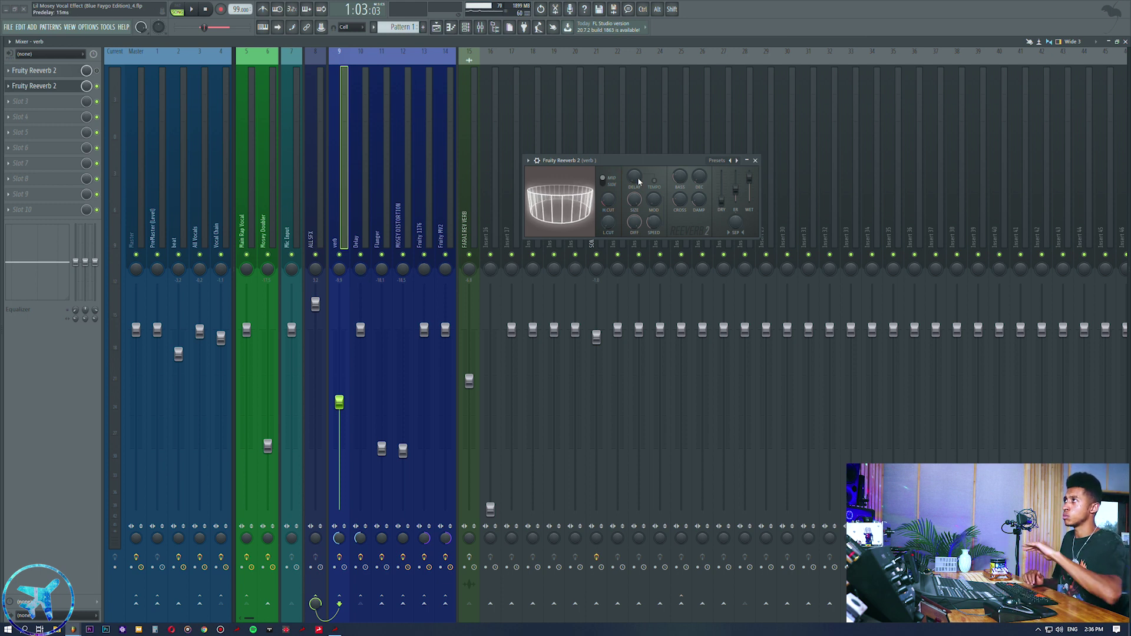
pyautogui.moveTo(638, 181); pyautogui.dragTo(639, 172)
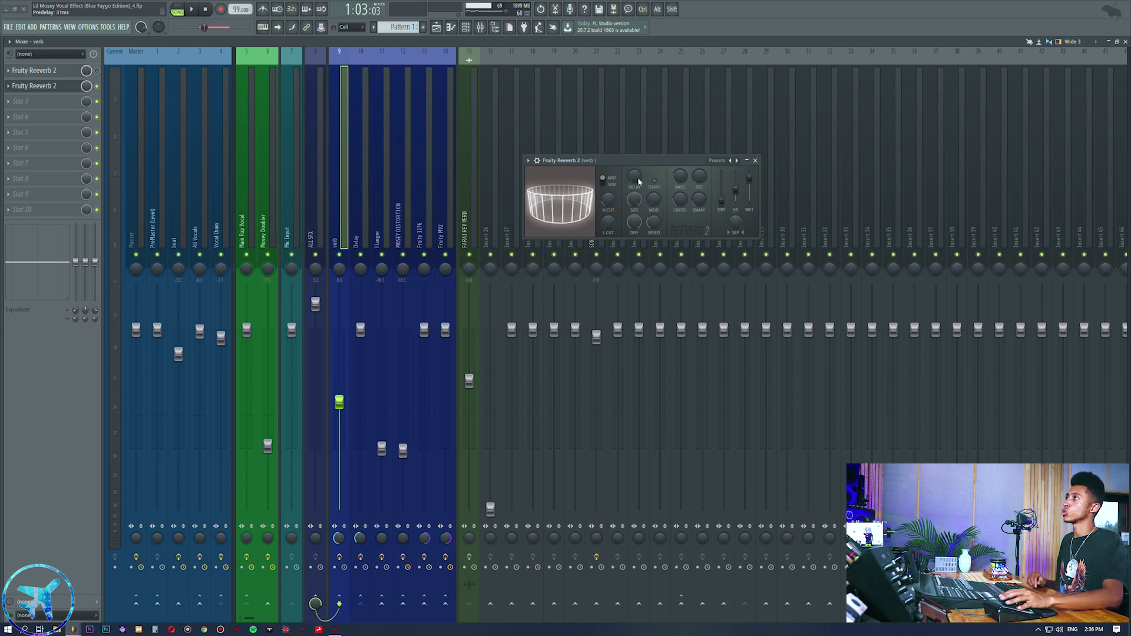
pyautogui.moveTo(639, 181); pyautogui.dragTo(627, 142)
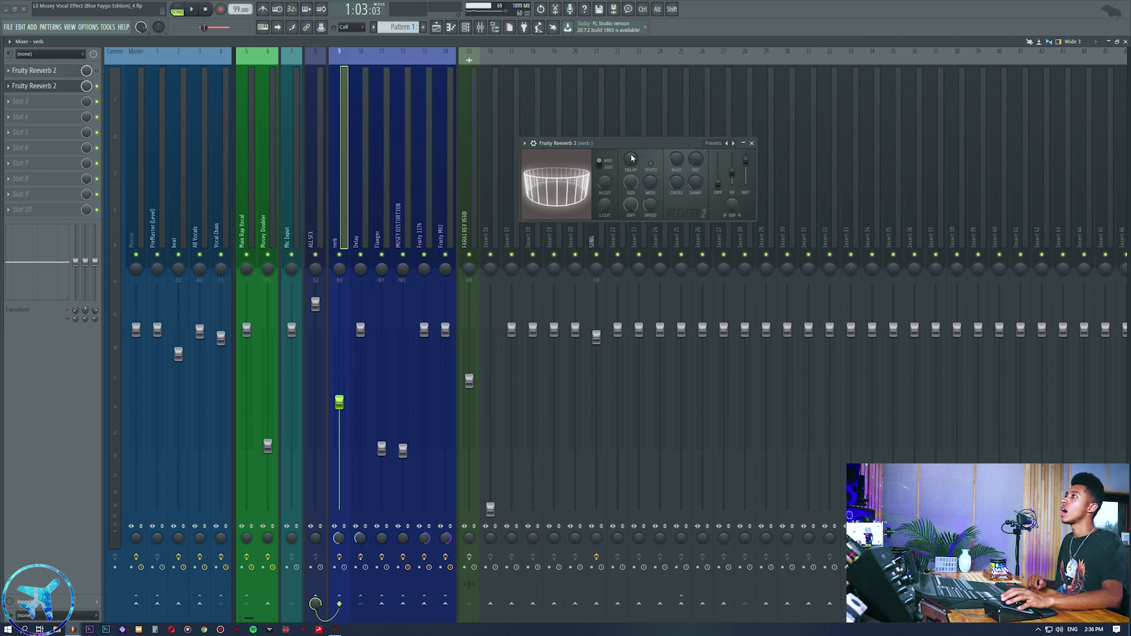
# - Sweep the duplicated reverb's room size down to 28 and back up, and review its decay, dry and wet levels
pyautogui.moveTo(634, 178); pyautogui.dragTo(634, 194)
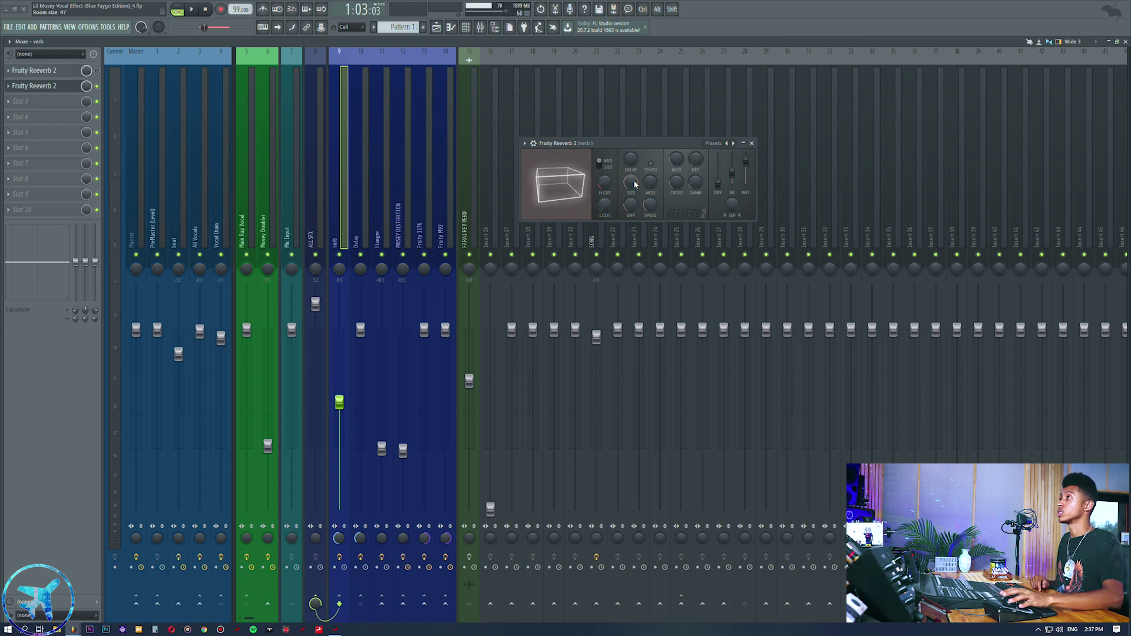
pyautogui.moveTo(630, 182); pyautogui.dragTo(630, 212)
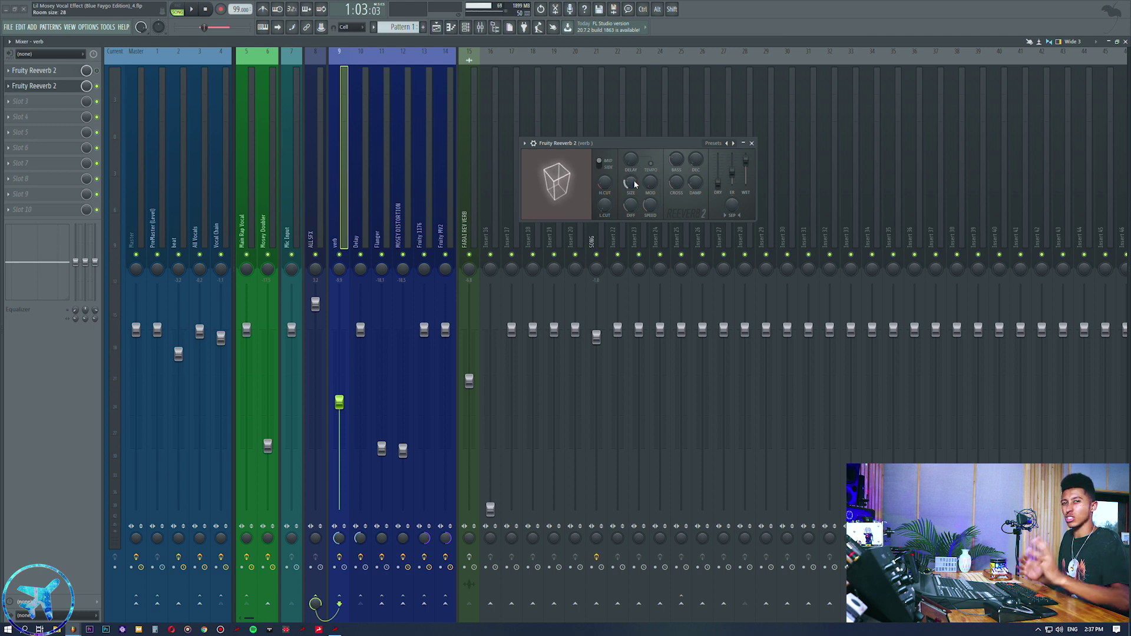
pyautogui.moveTo(634, 184); pyautogui.dragTo(634, 159)
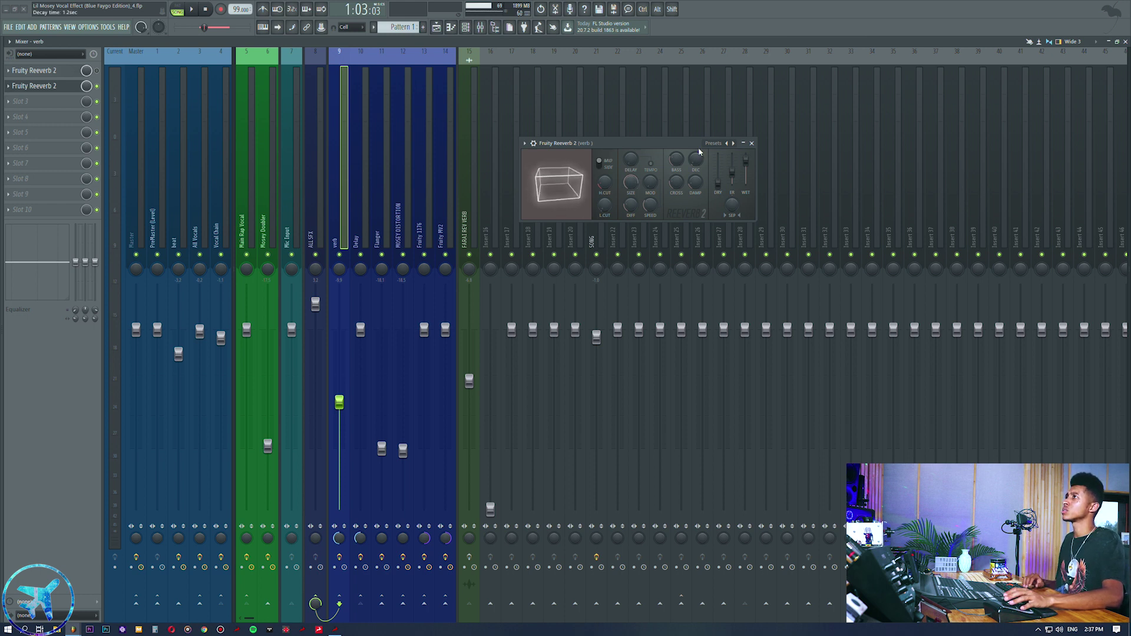
pyautogui.moveTo(717, 183); pyautogui.dragTo(717, 154)
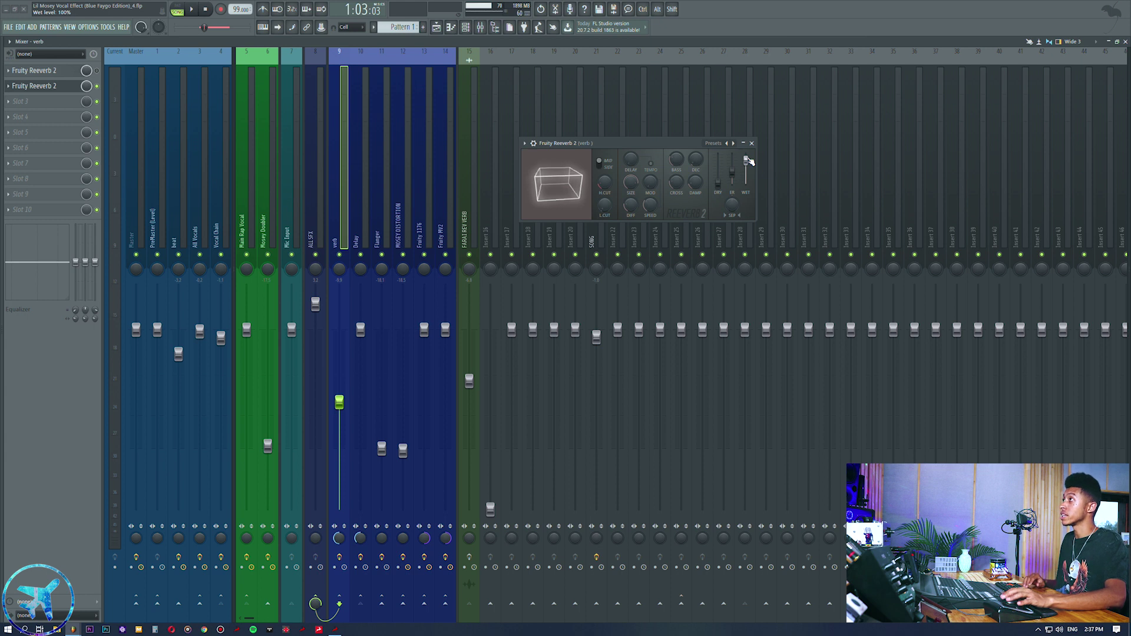
# - Play the arrangement and toggle the verb track's Fruity Reeverb 2 slots to compare the original and the duplicate
pyautogui.moveTo(340, 403); pyautogui.dragTo(341, 377)
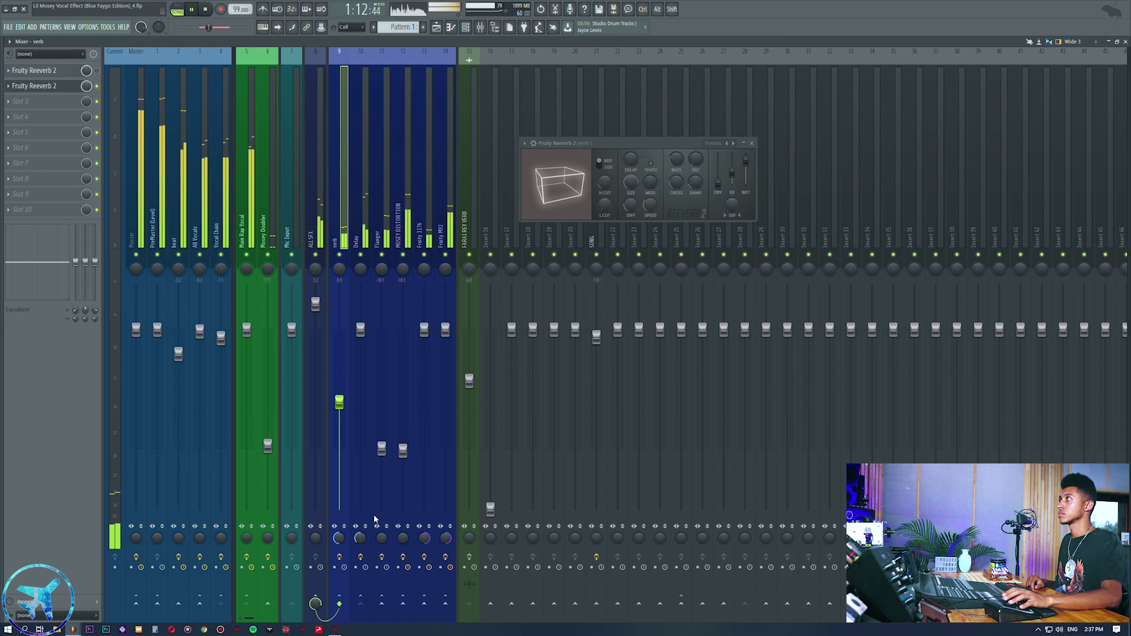
pyautogui.click(97, 86)
pyautogui.click(97, 70)
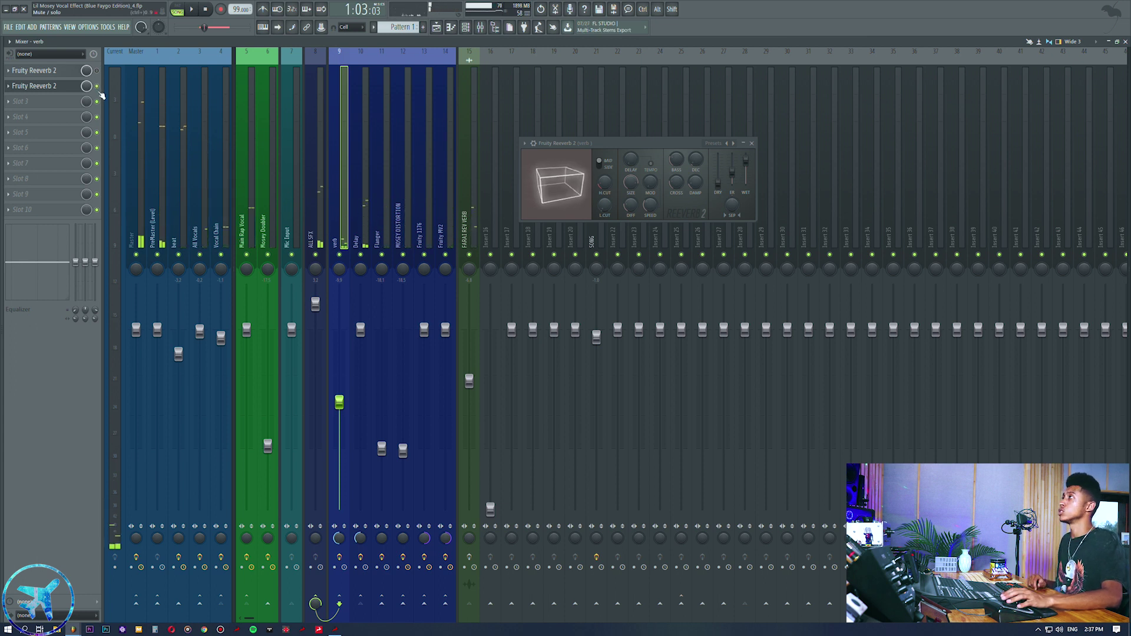
pyautogui.click(57, 71)
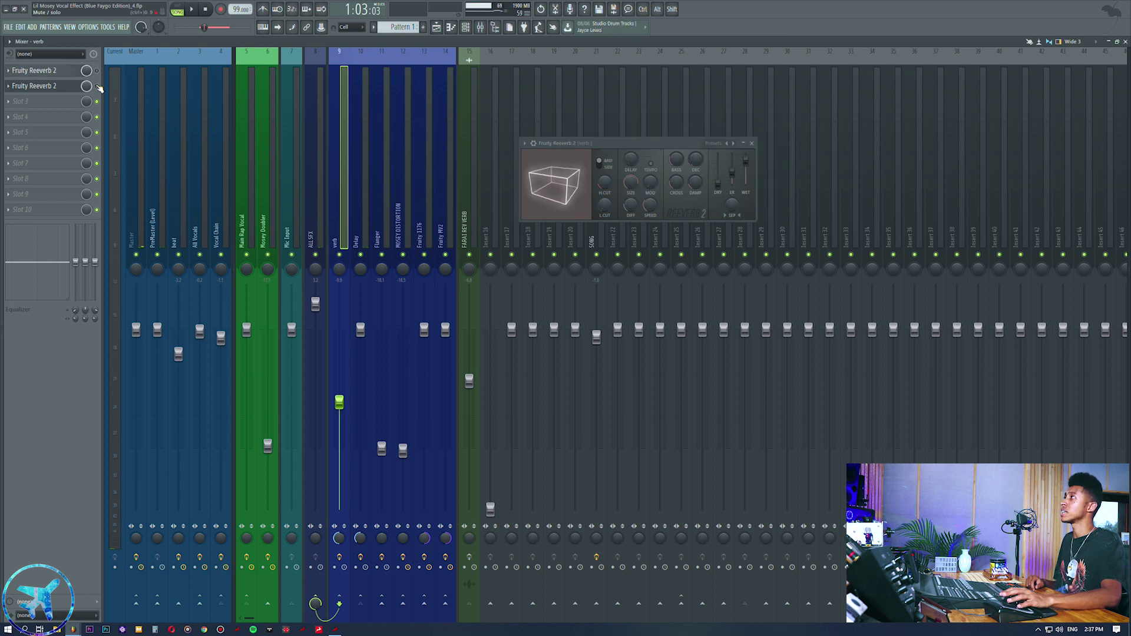
# - Move the reverb window down, copy the verb fader's value, start playback, and raise that fader to slightly below the Delay fader
pyautogui.moveTo(568, 145); pyautogui.dragTo(582, 184)
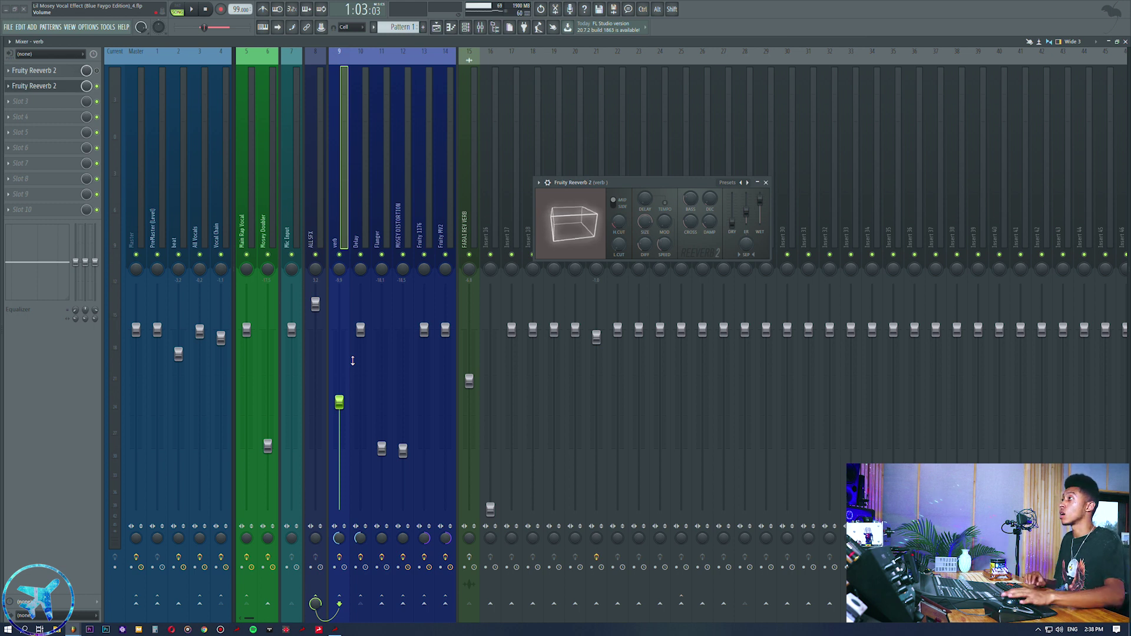
pyautogui.rightClick(339, 405)
pyautogui.click(328, 389)
pyautogui.press('space')
pyautogui.moveTo(339, 396); pyautogui.dragTo(340, 374)
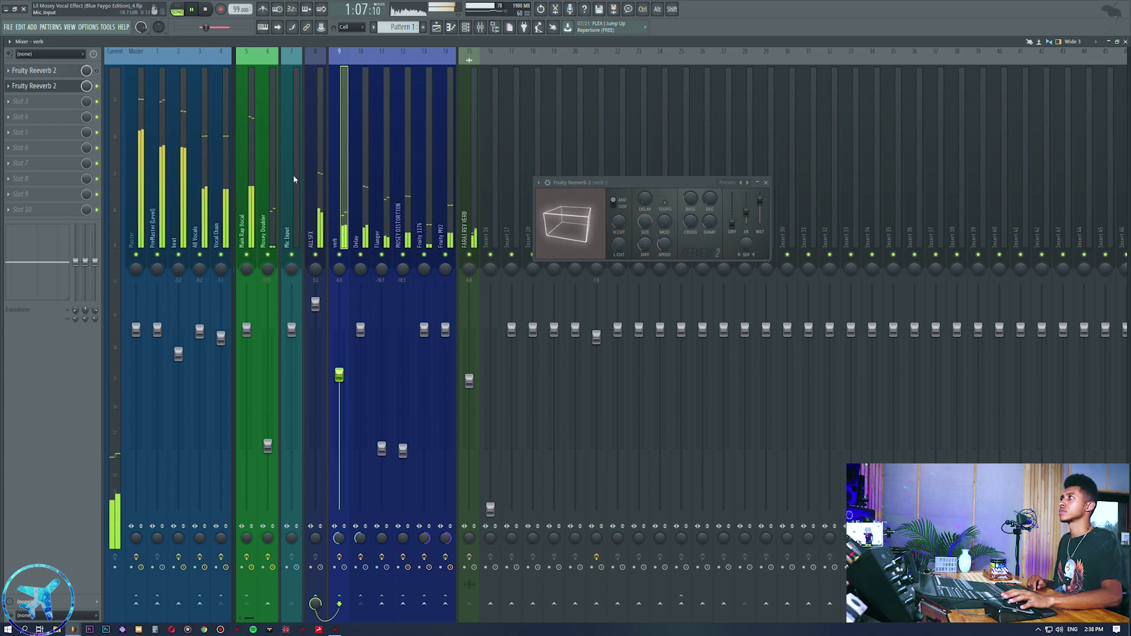
# - Mute the other effect tracks from Delay onward, keep verb audible, and raise its fader to about the Delay fader's level
pyautogui.click(339, 254)
pyautogui.moveTo(339, 255); pyautogui.dragTo(445, 253)
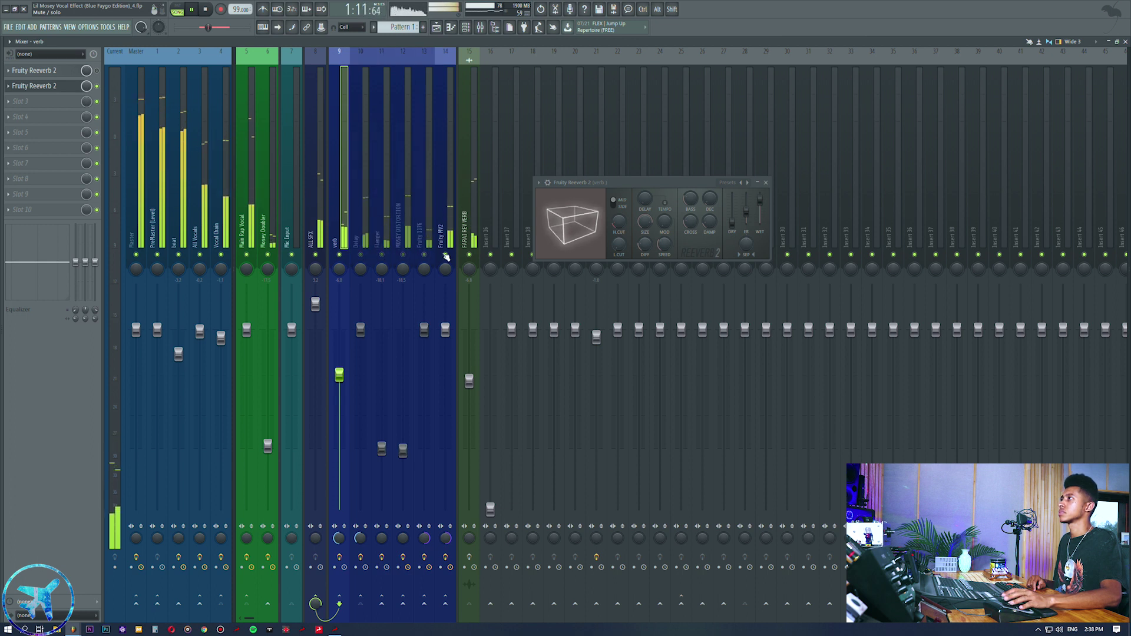
pyautogui.click(339, 256)
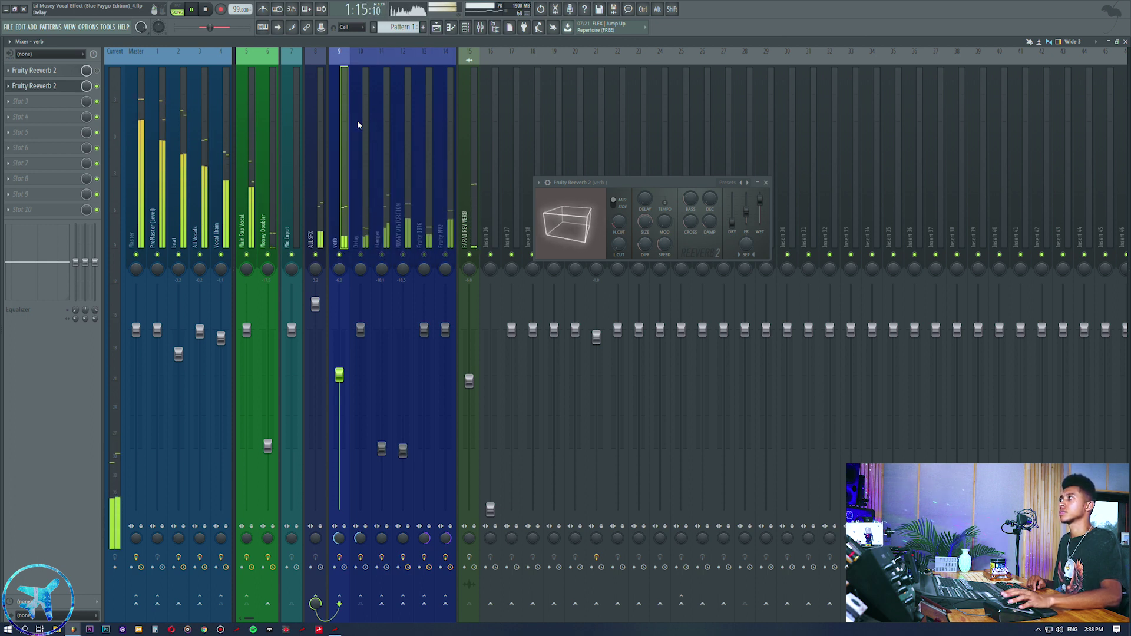
pyautogui.moveTo(340, 374); pyautogui.dragTo(340, 335)
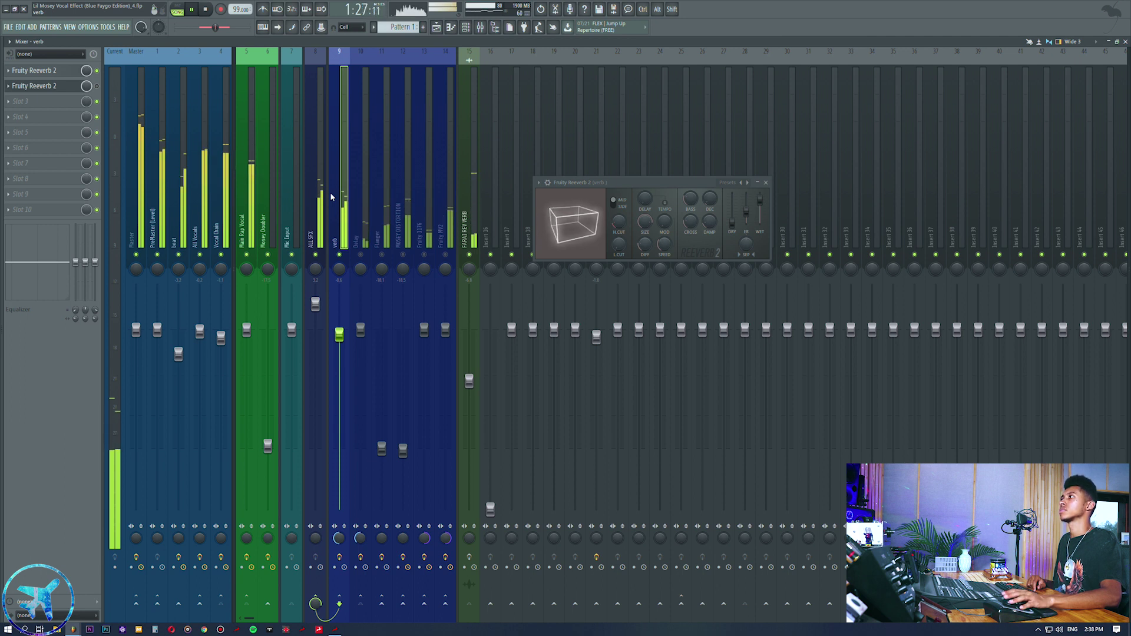
# - Stop playback, bypass both Fruity Reeverb 2 slots on the verb track, and paste the copied 48% value onto its fader
pyautogui.click(220, 187)
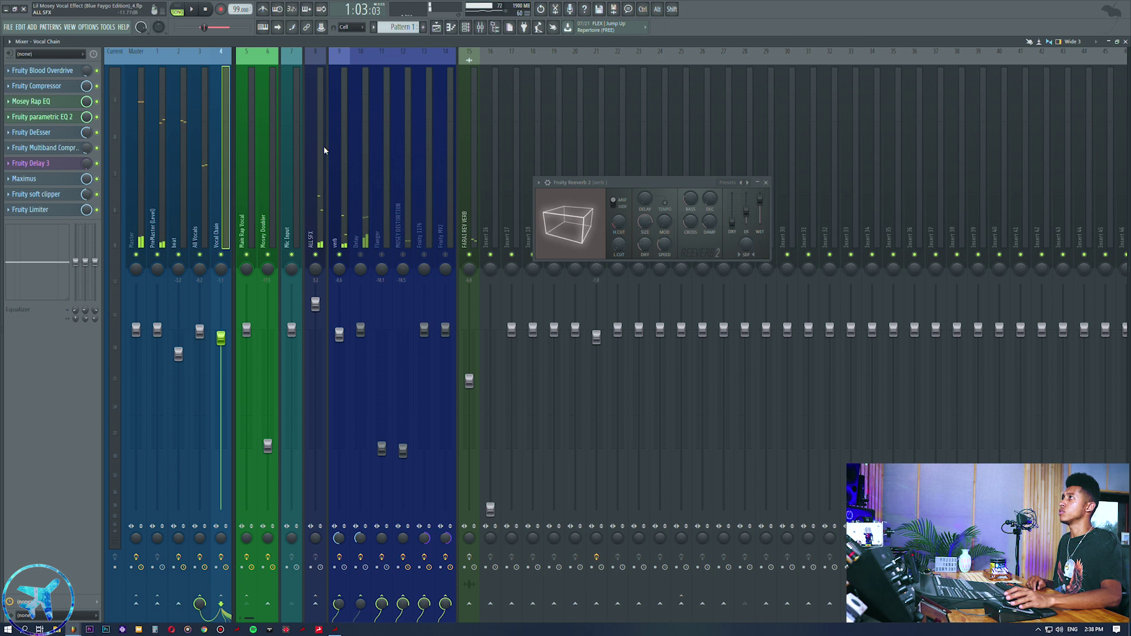
pyautogui.click(340, 148)
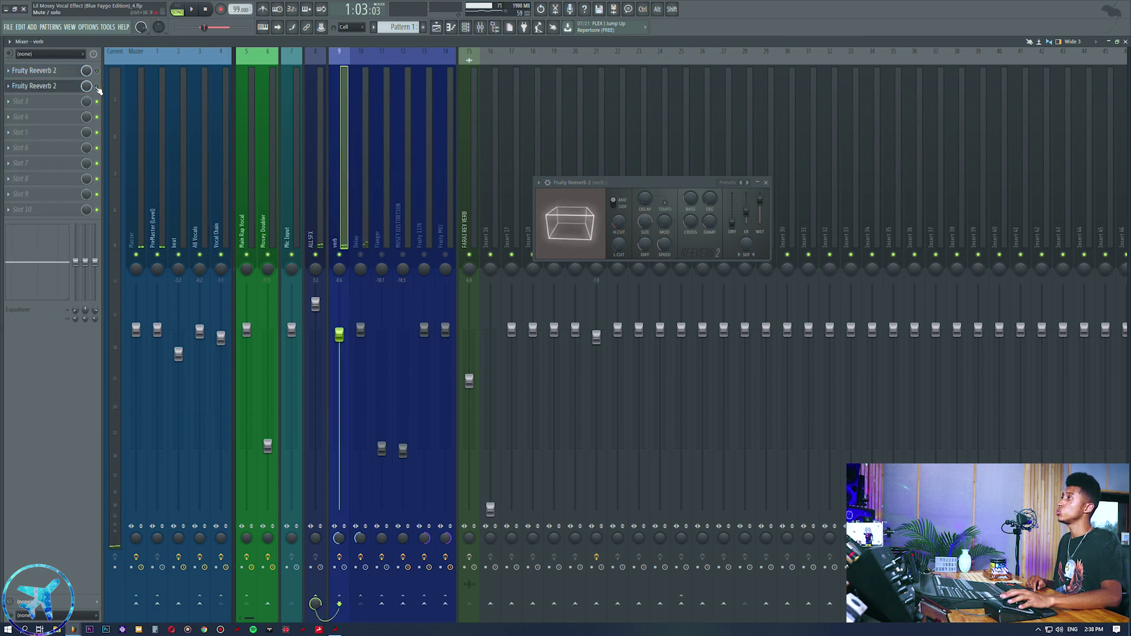
pyautogui.rightClick(339, 344)
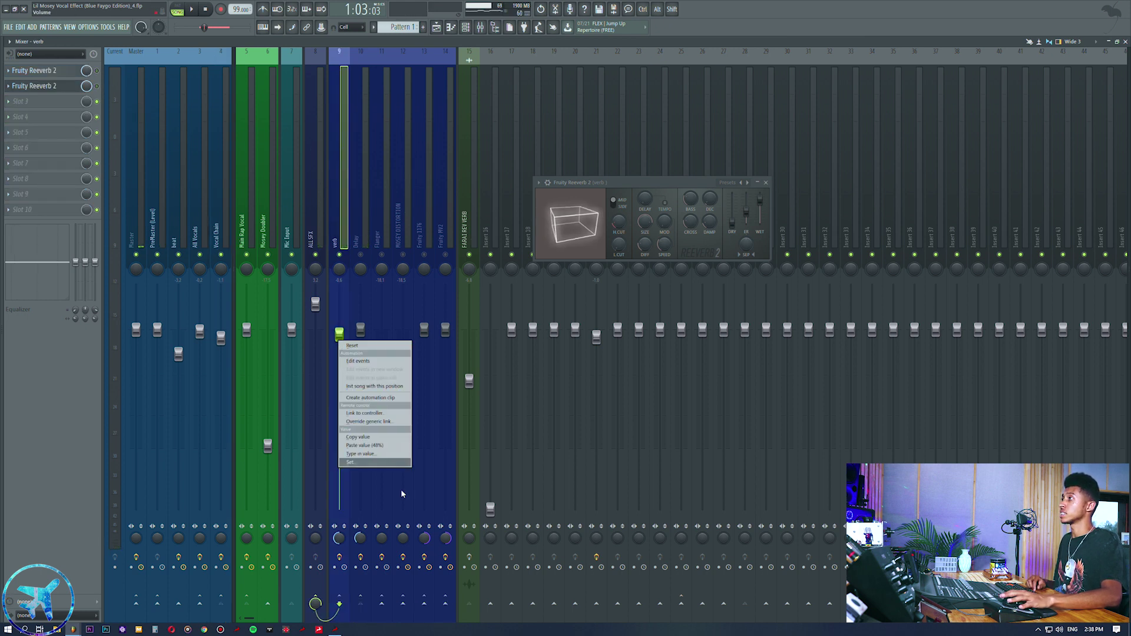
pyautogui.click(365, 448)
pyautogui.moveTo(340, 391); pyautogui.dragTo(340, 402)
# - Unmute the Delay, Flanger and MOSEY DISTORTION tracks and the two Fruity tracks beside them
pyautogui.click(382, 255)
pyautogui.click(361, 255)
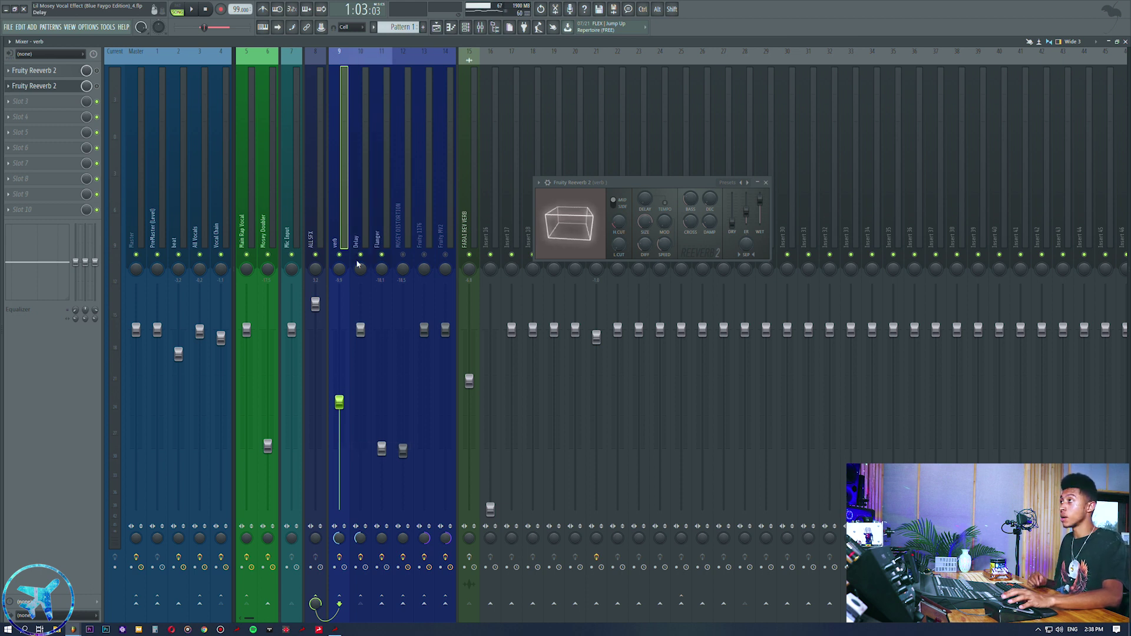
pyautogui.click(403, 255)
pyautogui.click(424, 255)
pyautogui.click(445, 255)
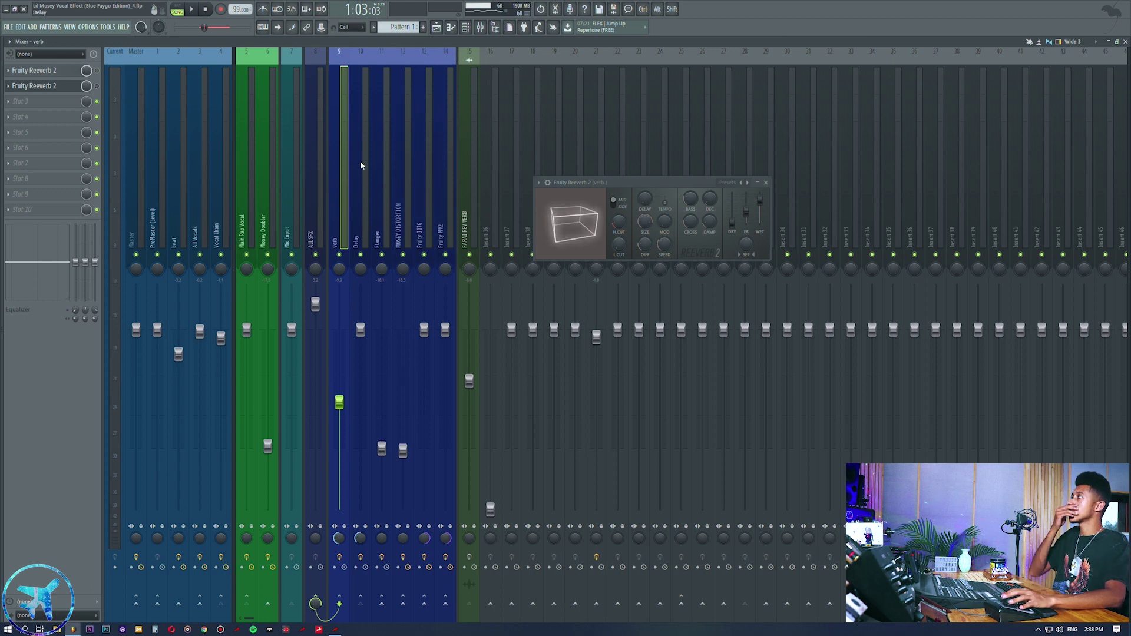
# - Load the Eventide SP2016 Reverb plugin into slot 3 of the verb track
pyautogui.click(60, 92)
pyautogui.click(64, 103)
pyautogui.moveTo(129, 194)
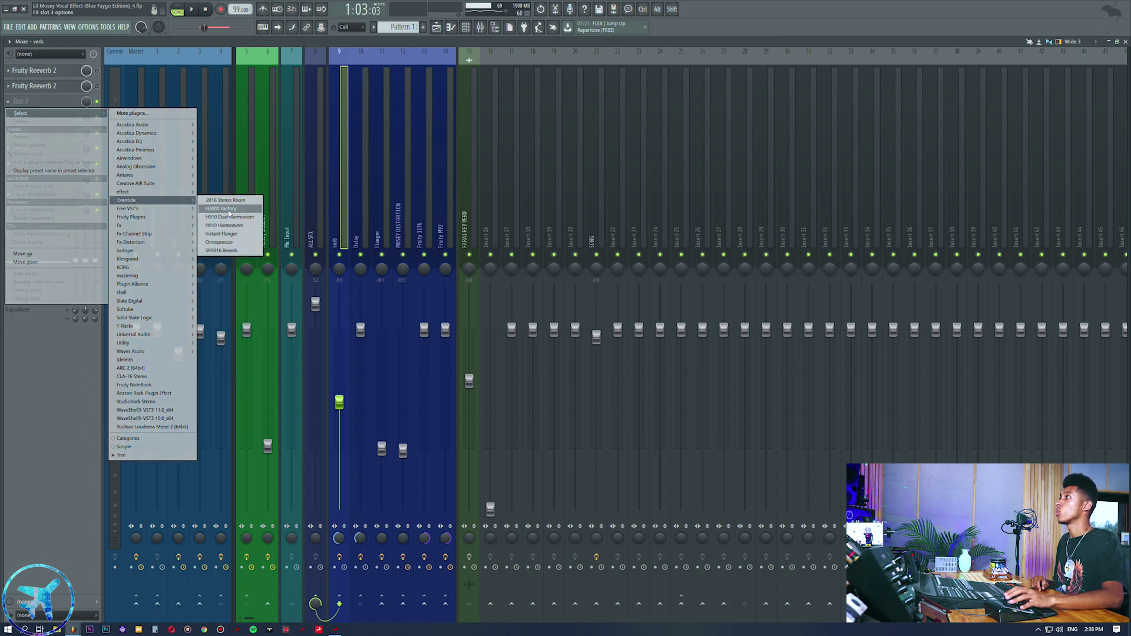
pyautogui.click(228, 252)
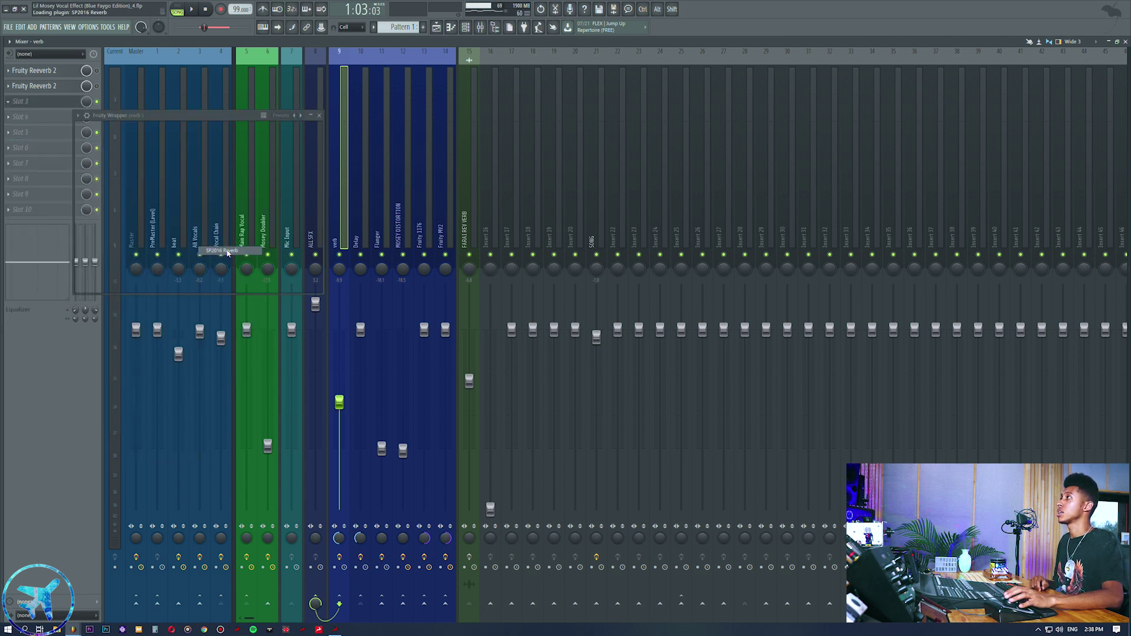
# - Move the SP2016 Reverb window over the inserts and load its Paral Reverb preset
pyautogui.moveTo(191, 132); pyautogui.dragTo(529, 164)
pyautogui.click(516, 167)
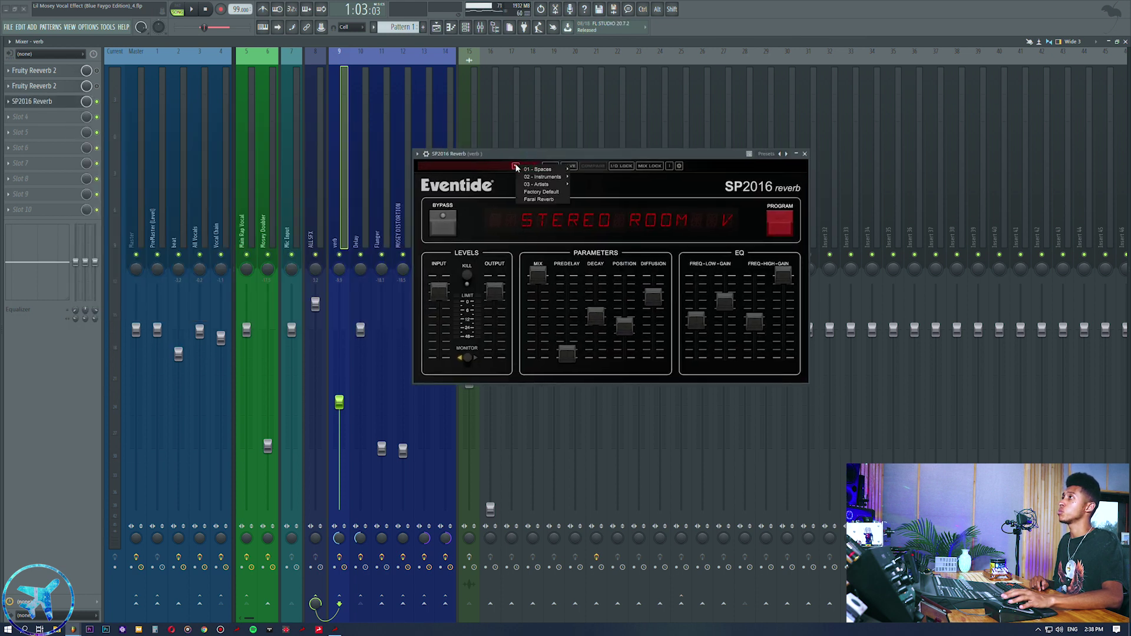
pyautogui.click(546, 200)
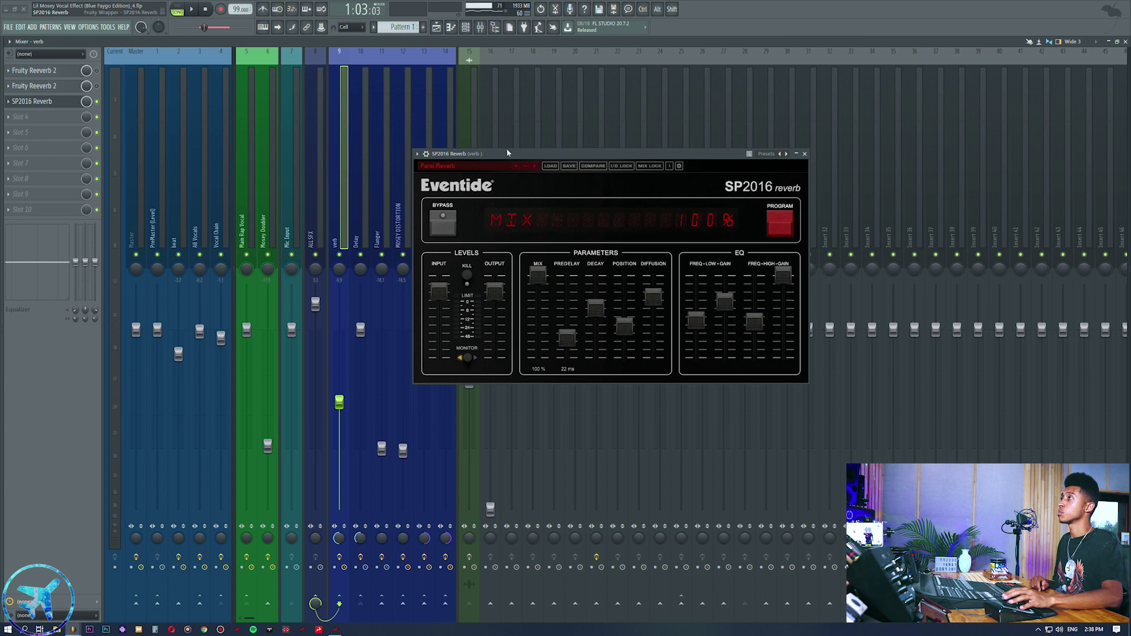
# - Shift the SP2016 Reverb window clear of the effect tracks, start playback, and raise its output level to +5 dB
pyautogui.moveTo(534, 151); pyautogui.dragTo(606, 152)
pyautogui.press('space')
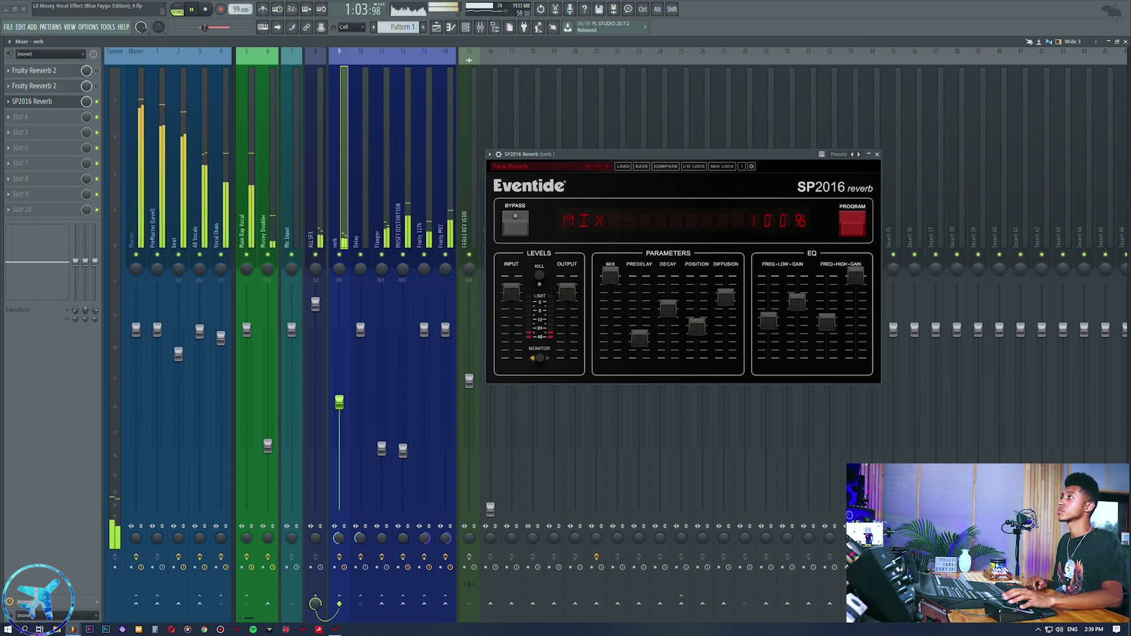
pyautogui.moveTo(567, 291); pyautogui.dragTo(569, 287)
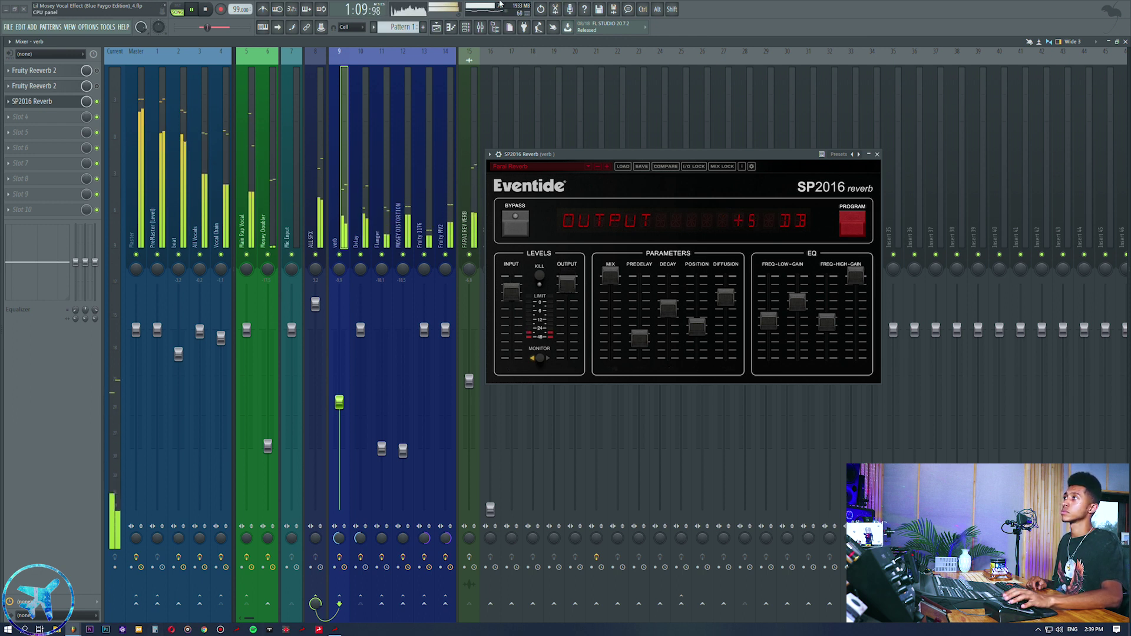
# - Compare the song with the verb track muted and unmuted, and set the SP2016 Reverb output level to +6 dB
pyautogui.moveTo(571, 284); pyautogui.dragTo(572, 287)
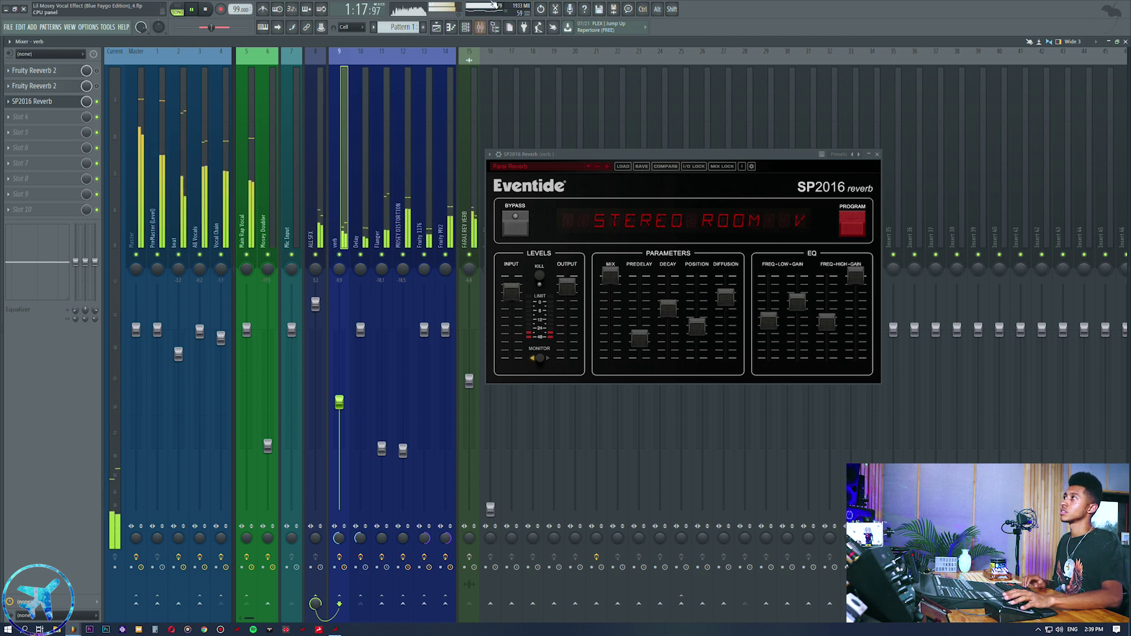
pyautogui.click(339, 255)
pyautogui.click(339, 255)
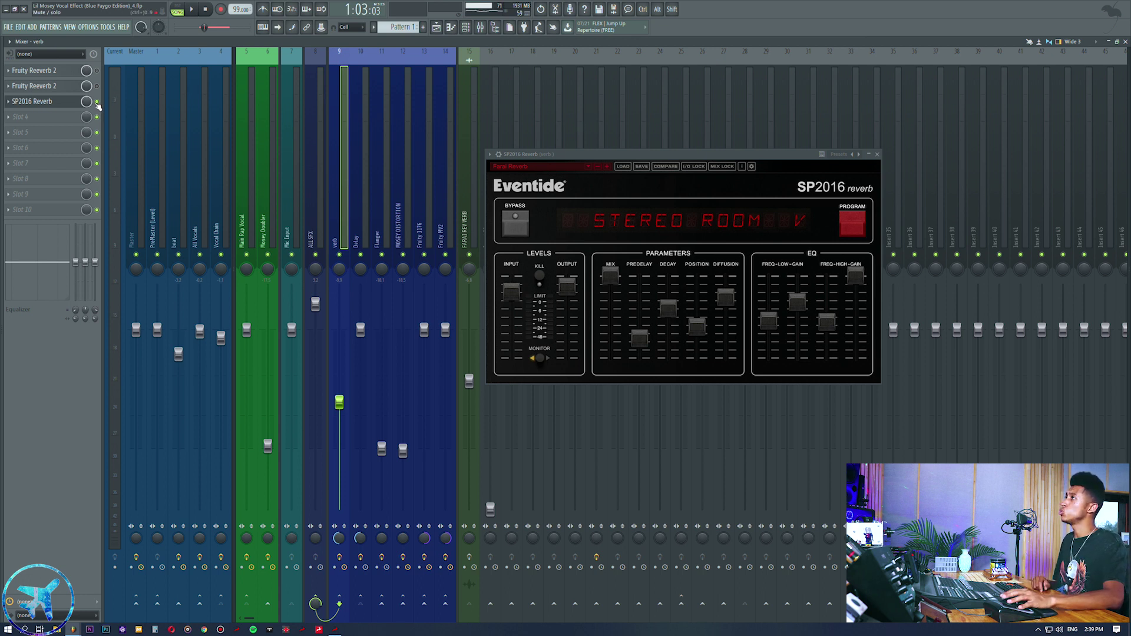
pyautogui.moveTo(571, 284); pyautogui.dragTo(570, 281)
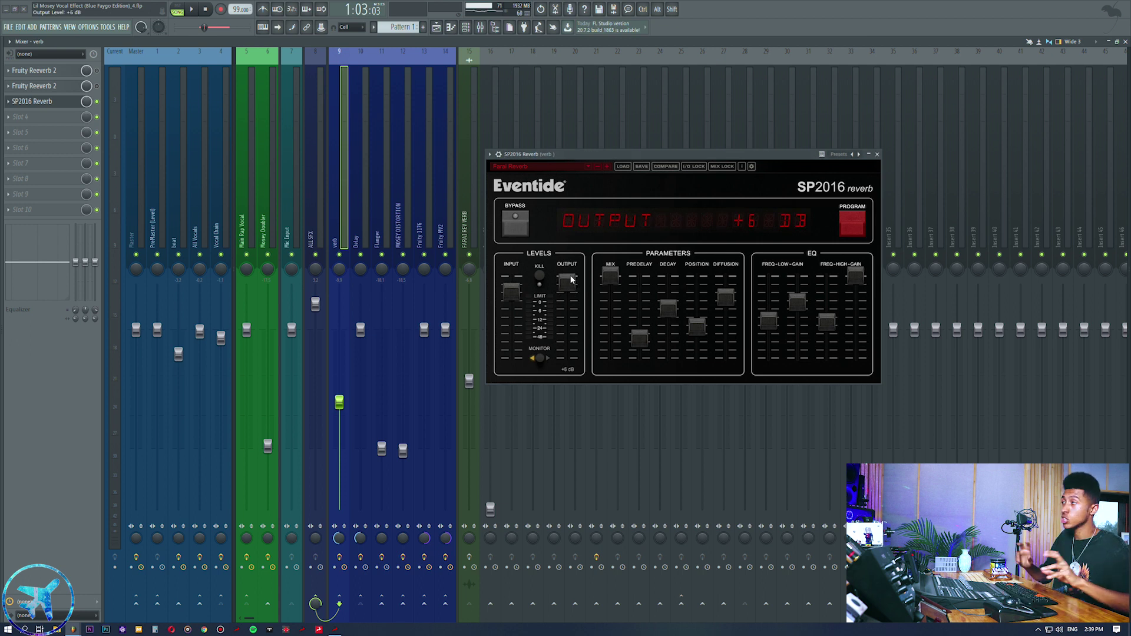
pyautogui.click(37, 117)
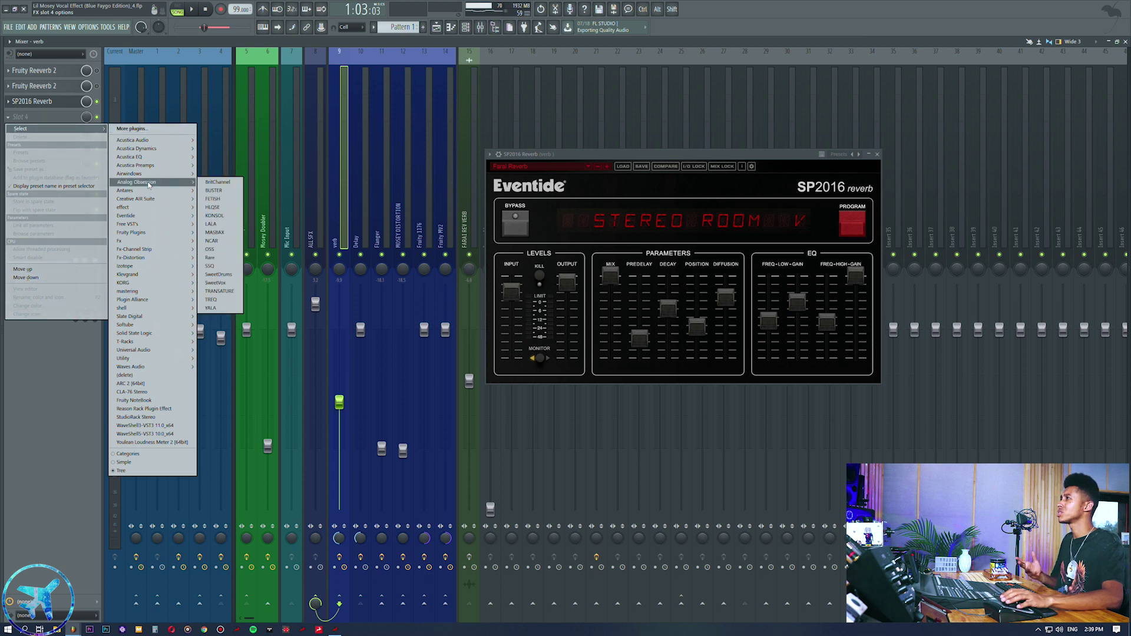
pyautogui.moveTo(145, 200)
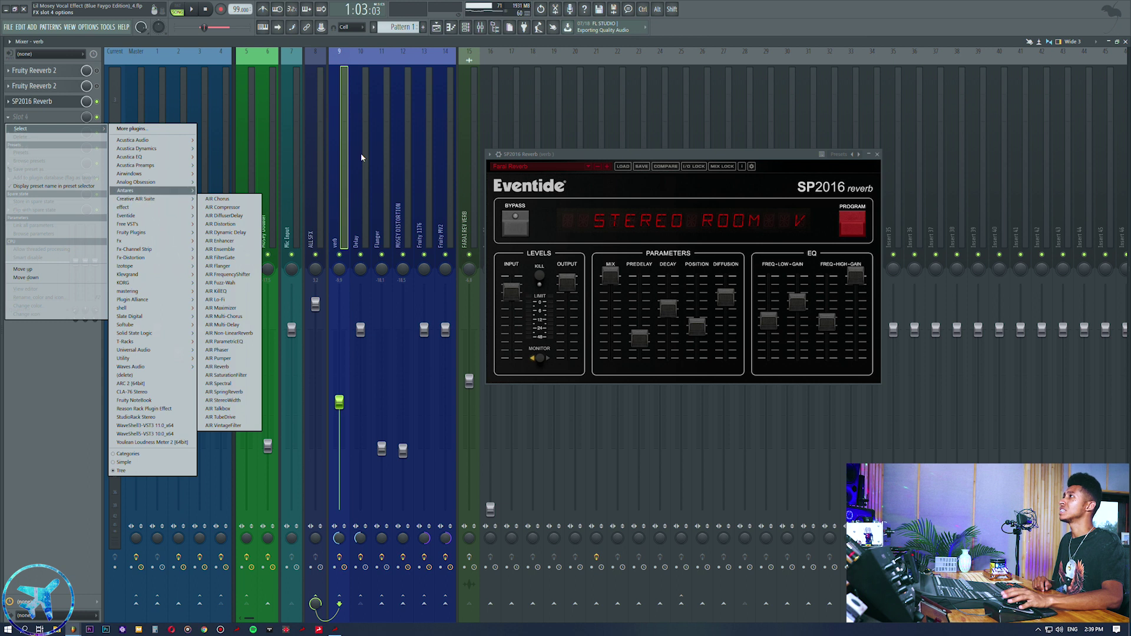
pyautogui.click(108, 215)
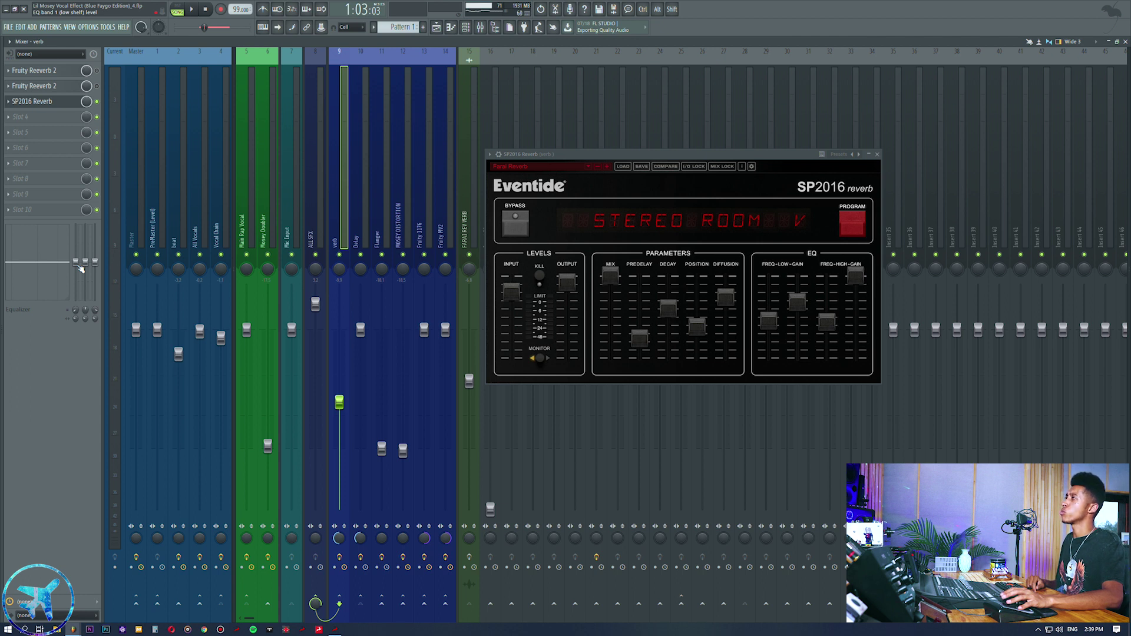
# - Try cutting the low and high shelves of the verb track's built-in EQ to minimum and adjust the high shelf's frequency
pyautogui.moveTo(81, 266); pyautogui.dragTo(81, 304)
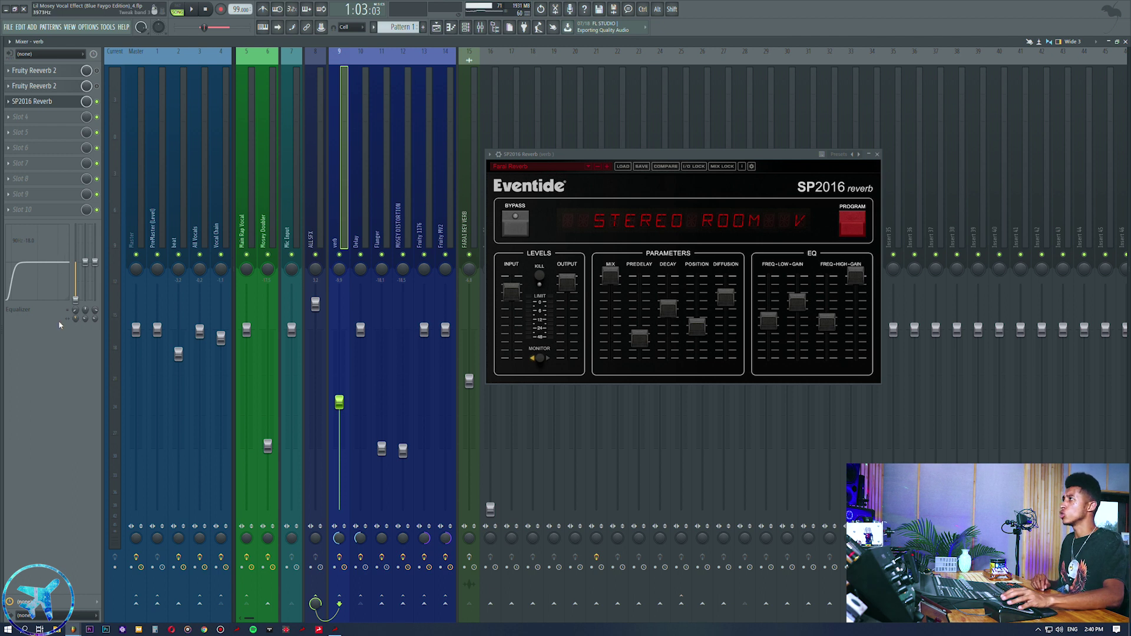
pyautogui.moveTo(96, 261); pyautogui.dragTo(95, 313)
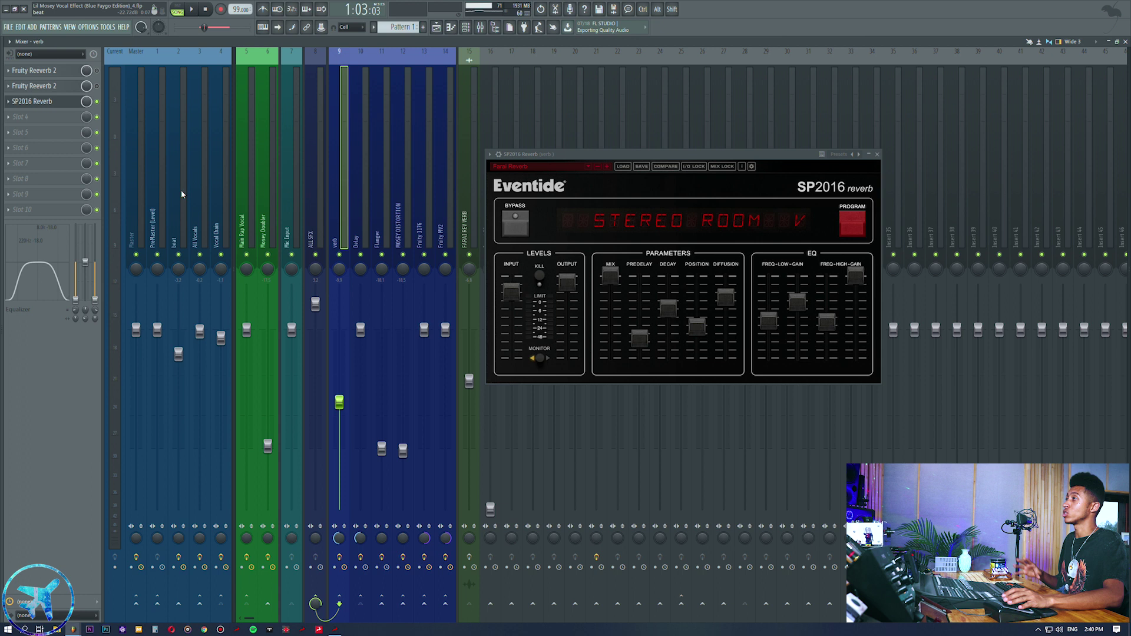
pyautogui.moveTo(100, 295); pyautogui.dragTo(102, 294)
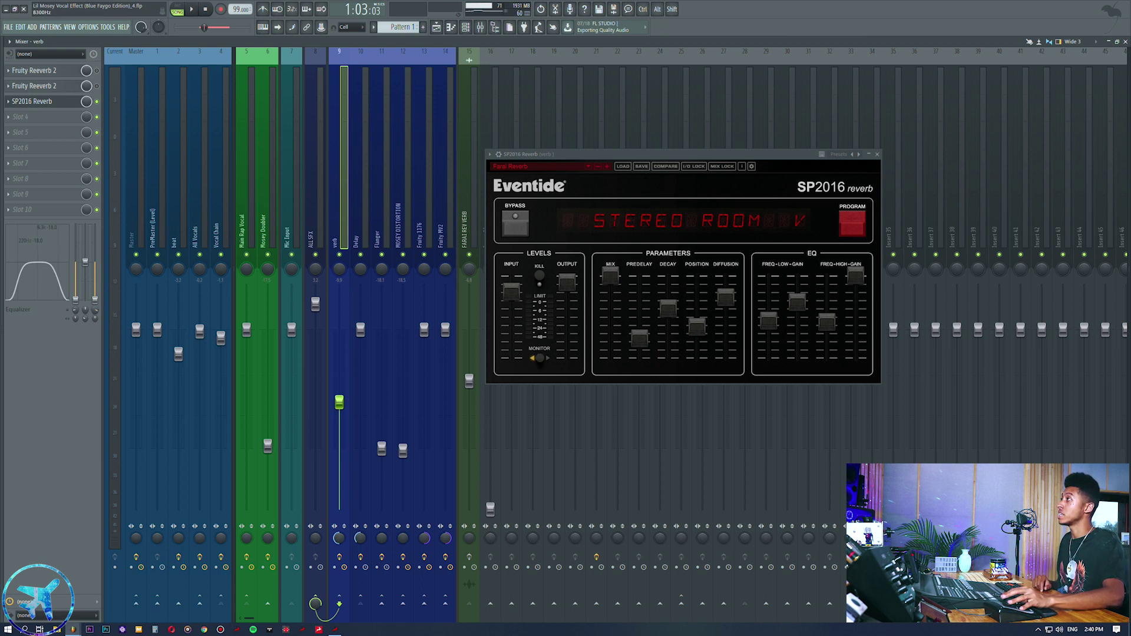
pyautogui.click(96, 301)
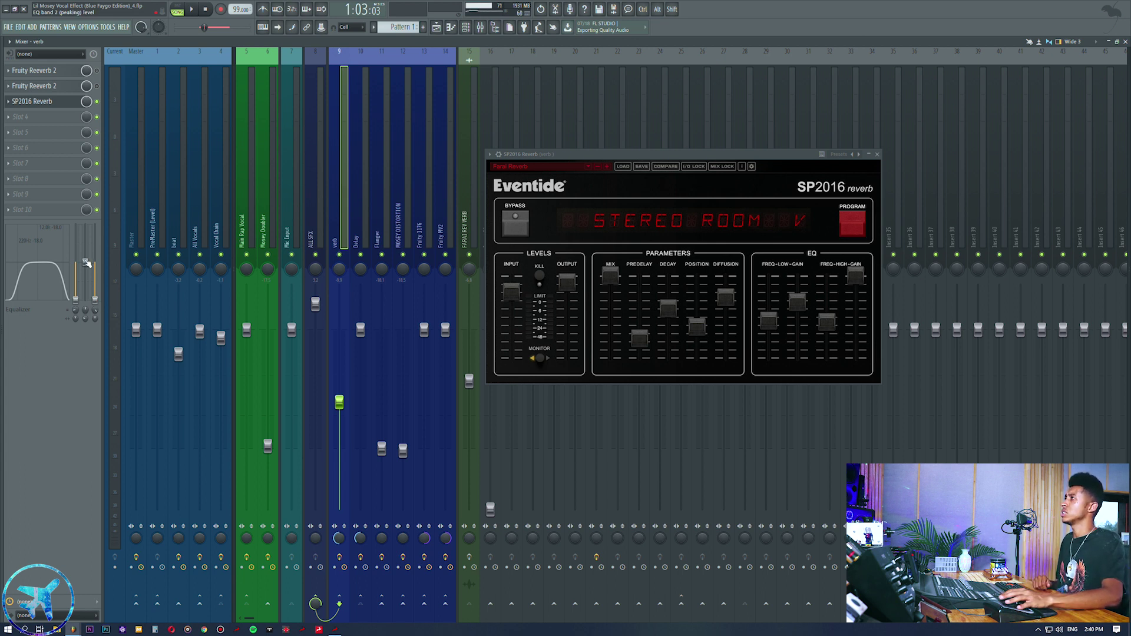
# - Try boosting the verb track's peaking EQ band to maximum at a higher frequency and play the song briefly
pyautogui.moveTo(88, 294); pyautogui.dragTo(90, 291)
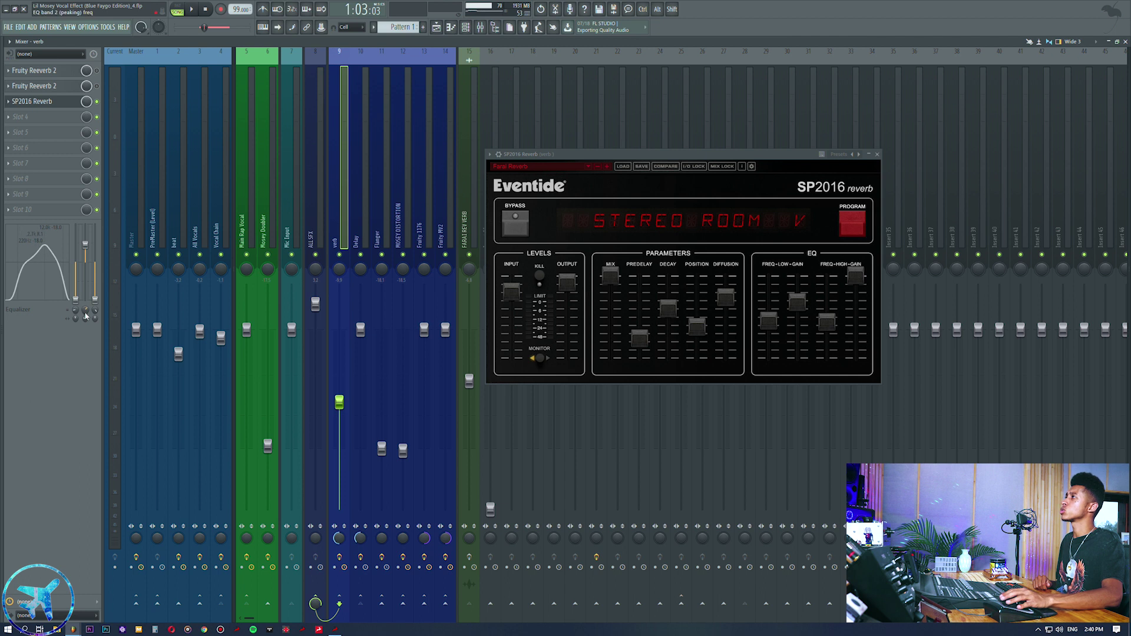
pyautogui.moveTo(85, 242); pyautogui.dragTo(85, 228)
pyautogui.moveTo(83, 317); pyautogui.dragTo(85, 303)
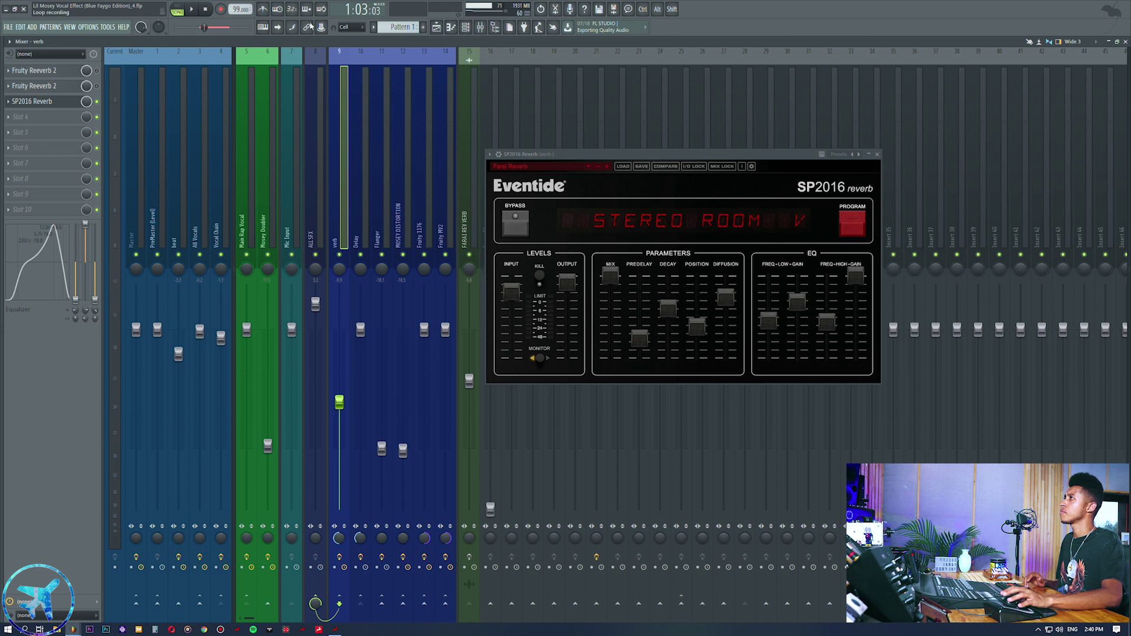
pyautogui.press('space')
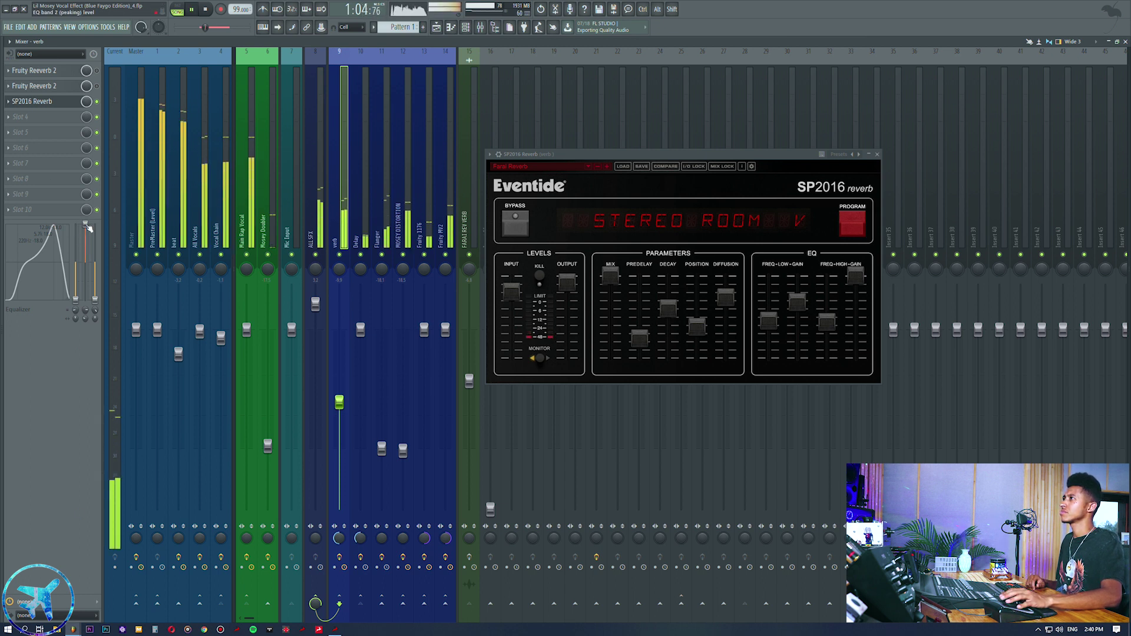
pyautogui.press('space')
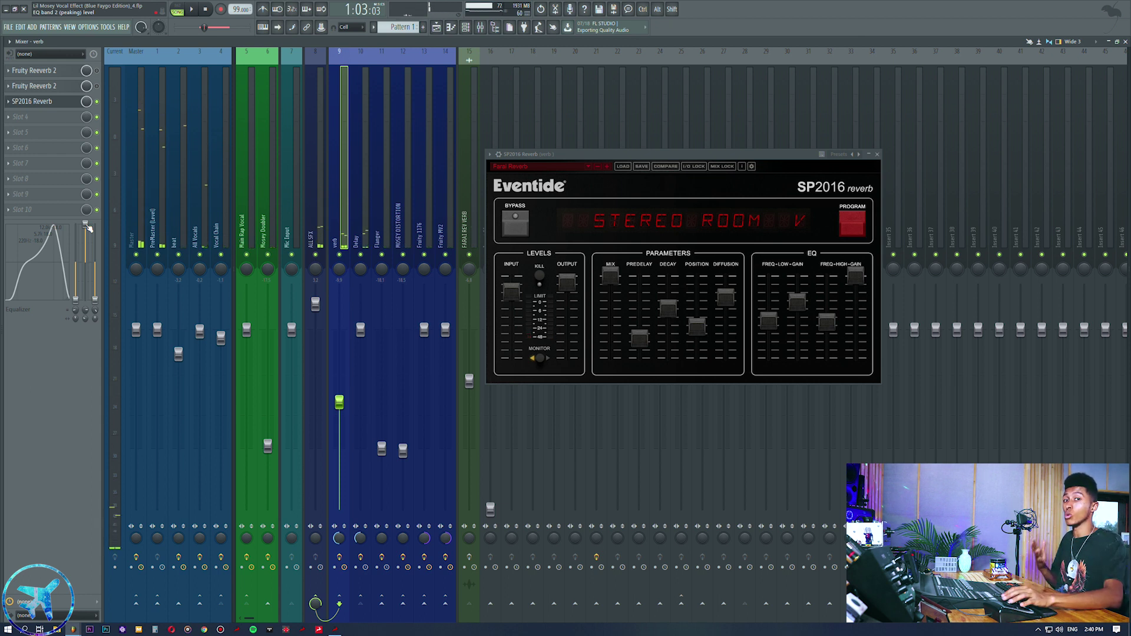
# - Try cutting the verb track's peaking EQ band to about -12 dB and start playback
pyautogui.moveTo(86, 226); pyautogui.dragTo(85, 268)
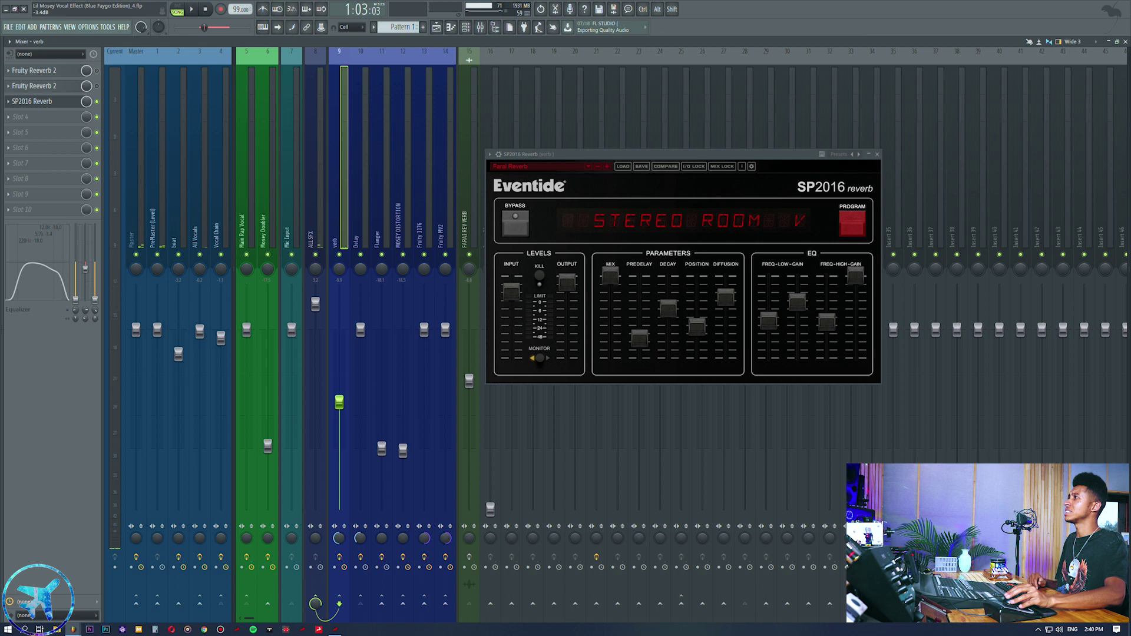
pyautogui.rightClick(340, 401)
pyautogui.moveTo(90, 282); pyautogui.dragTo(89, 318)
pyautogui.press('space')
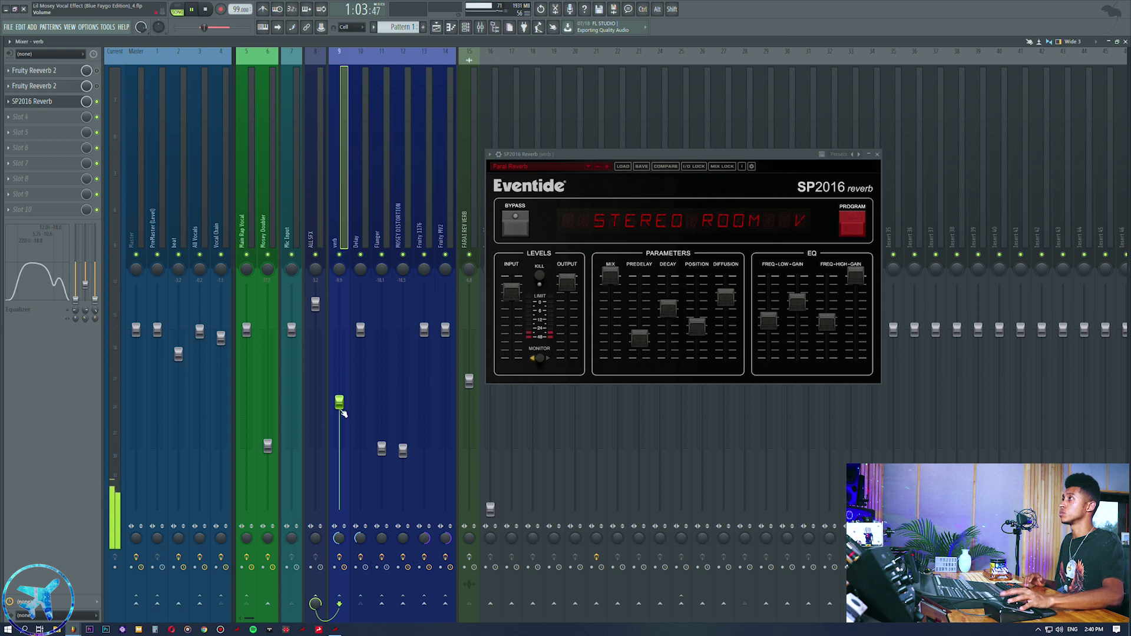
# - Try a higher verb track volume during playback and boost its high shelf and low shelf, the latter to 18 dB
pyautogui.moveTo(64, 298); pyautogui.dragTo(64, 295)
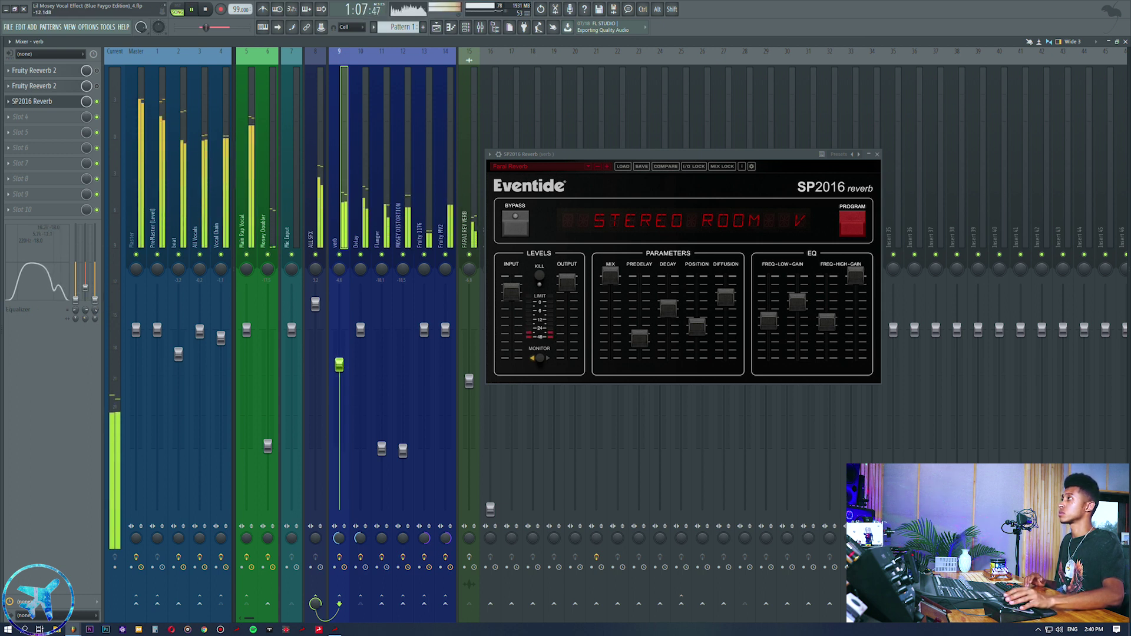
pyautogui.moveTo(330, 347); pyautogui.dragTo(331, 331)
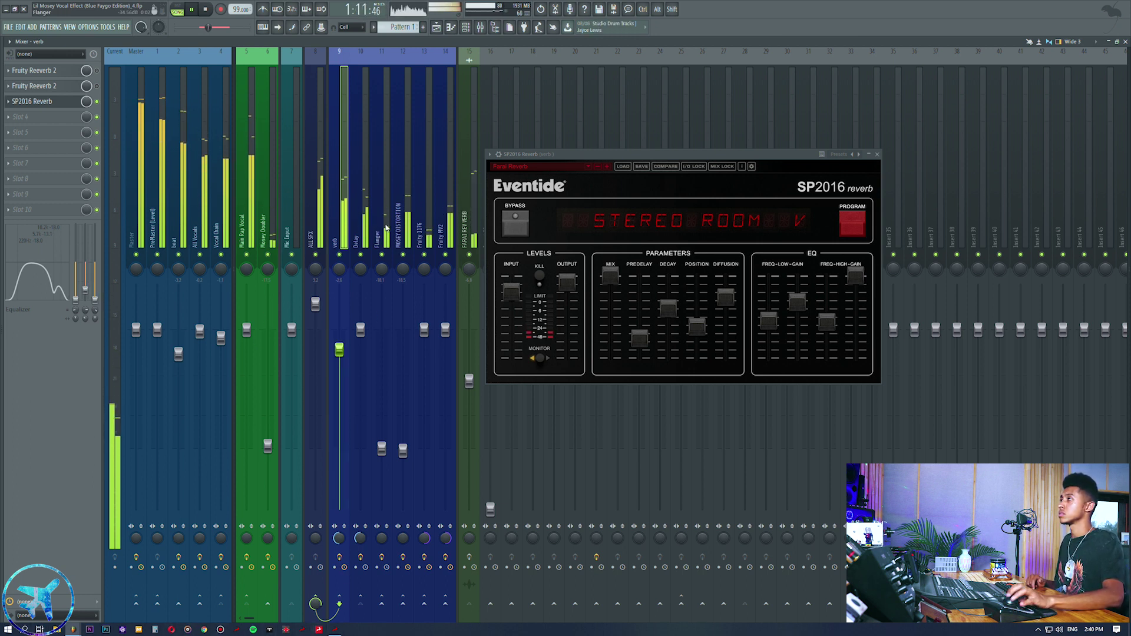
pyautogui.moveTo(340, 348); pyautogui.dragTo(340, 365)
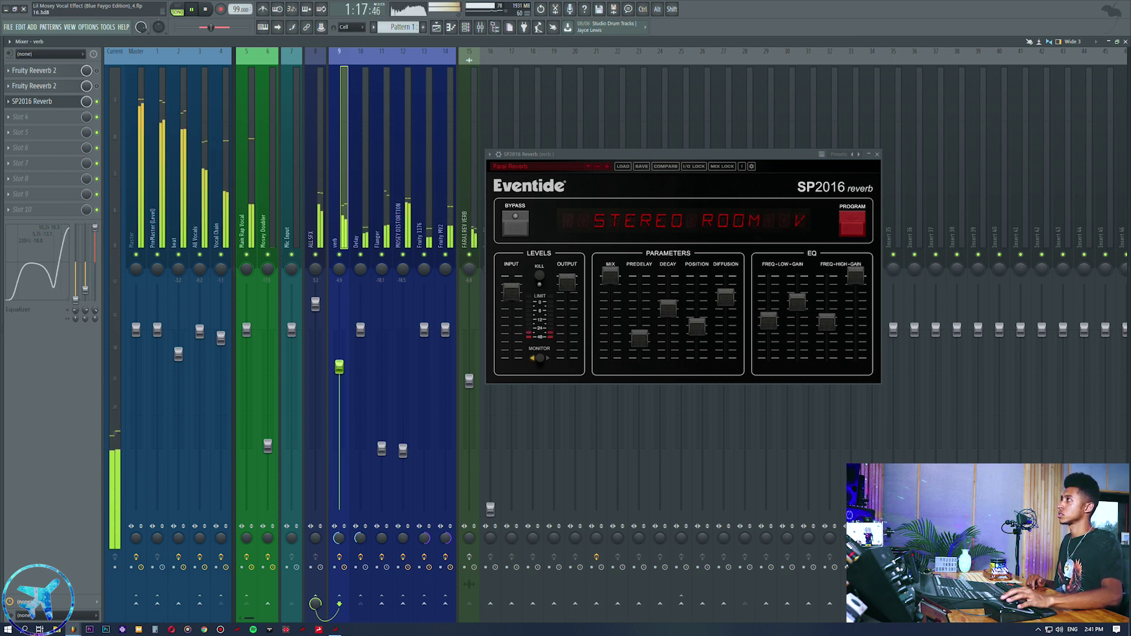
pyautogui.moveTo(76, 299); pyautogui.dragTo(76, 225)
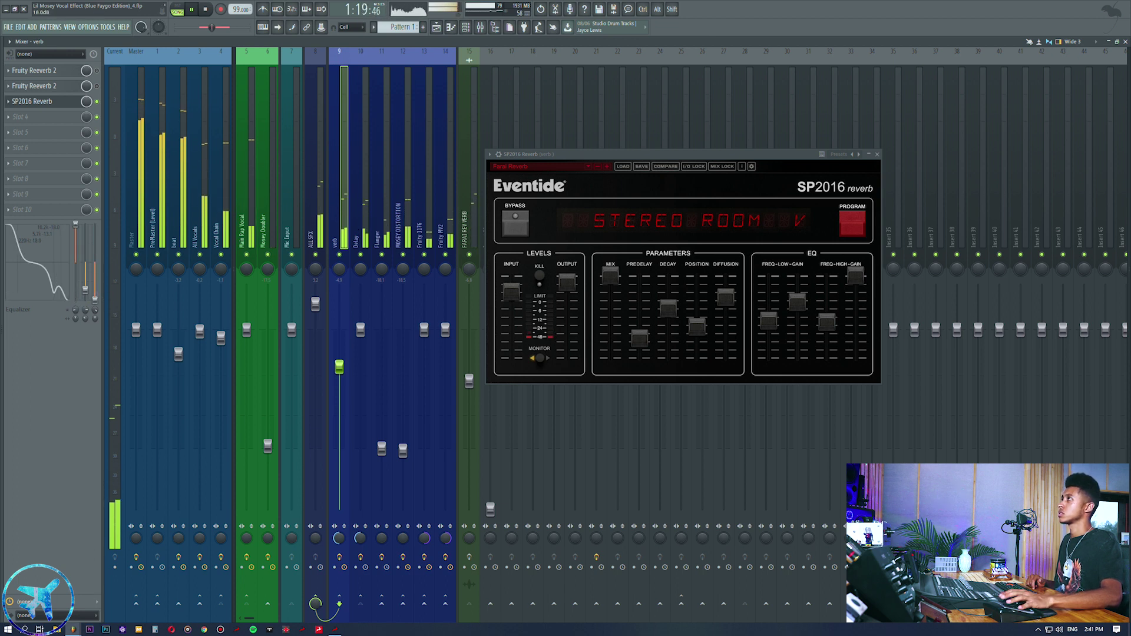
pyautogui.moveTo(85, 289)
pyautogui.mouseDown()
pyautogui.moveTo(85, 241)
pyautogui.moveTo(85, 282)
pyautogui.mouseUp()
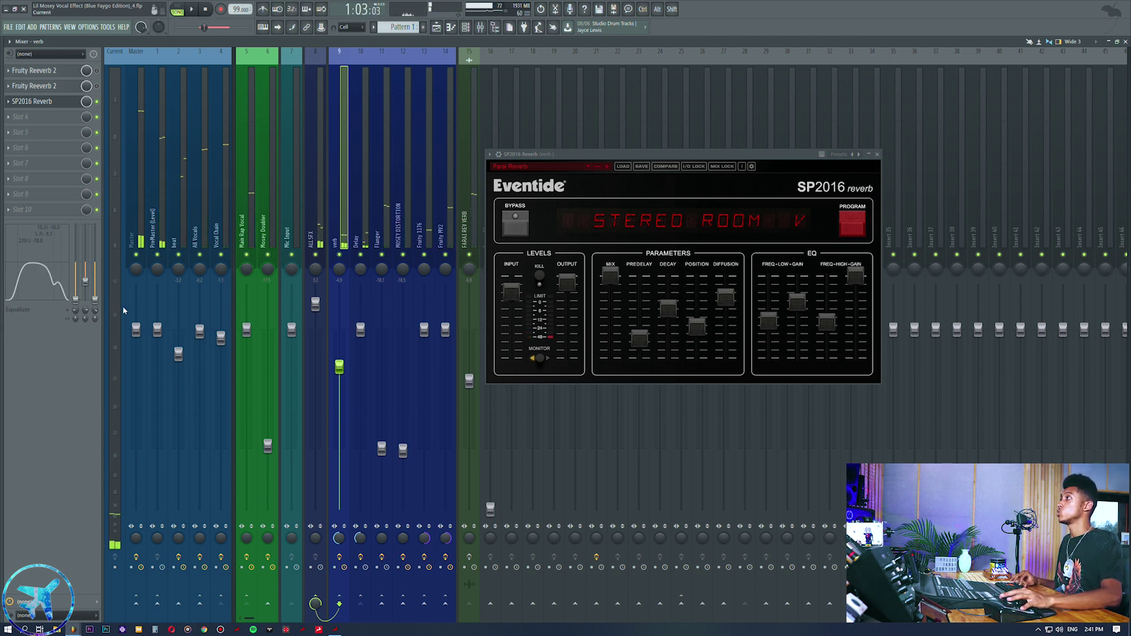
# - Reset the verb track's EQ bands to flat and restore its previous volume
pyautogui.keyDown('alt'); pyautogui.click(76, 306); pyautogui.keyUp('alt')
pyautogui.rightClick(340, 371)
pyautogui.click(371, 473)
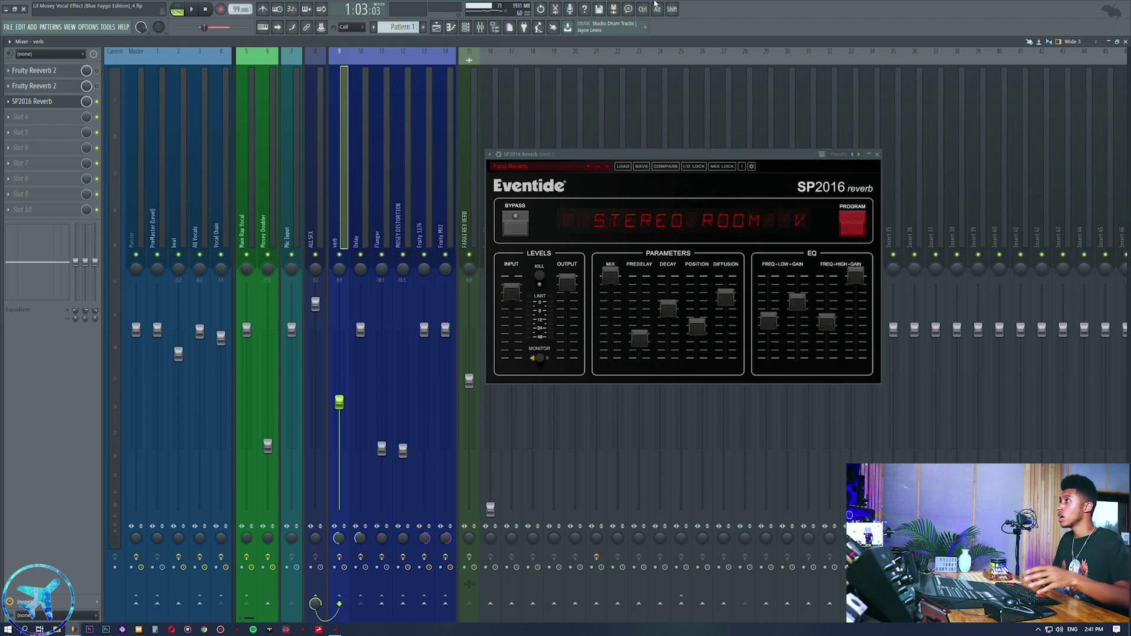
# - Close the SP2016 Reverb window, then disable that plugin on the verb track and re-enable the first Fruity Reeverb 2
pyautogui.click(471, 127)
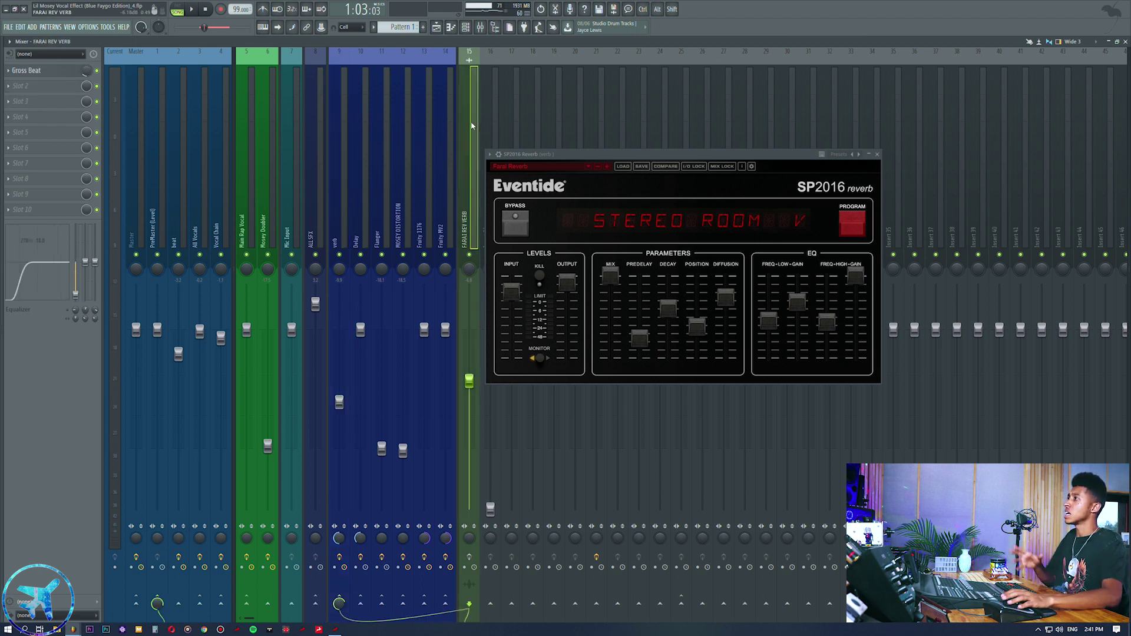
pyautogui.click(436, 30)
pyautogui.click(877, 154)
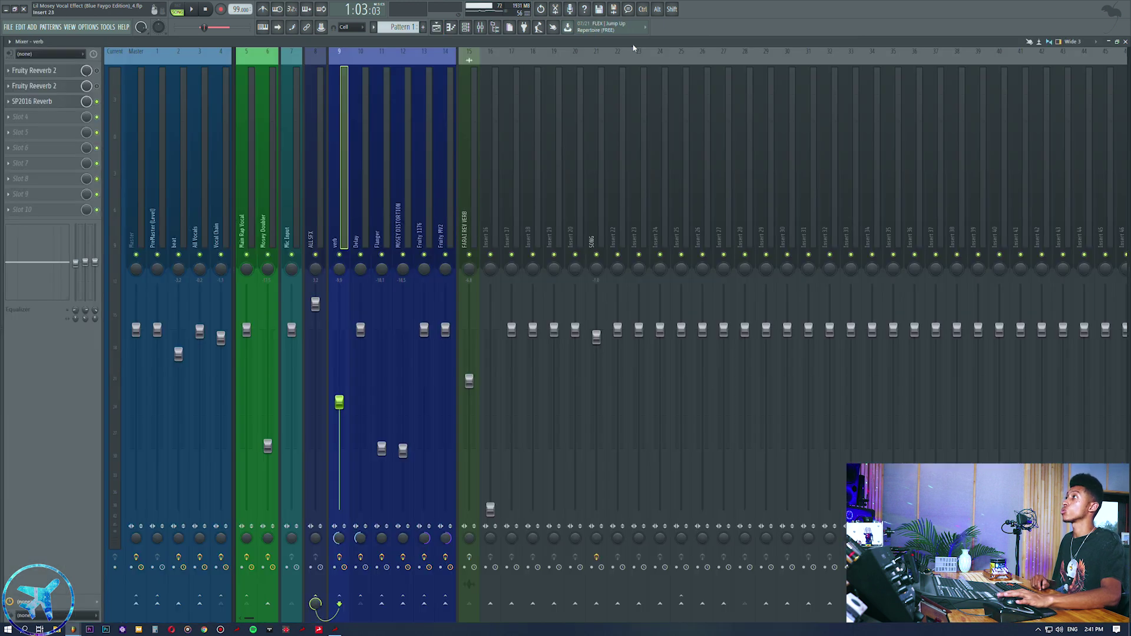
pyautogui.click(480, 26)
pyautogui.press('F9')
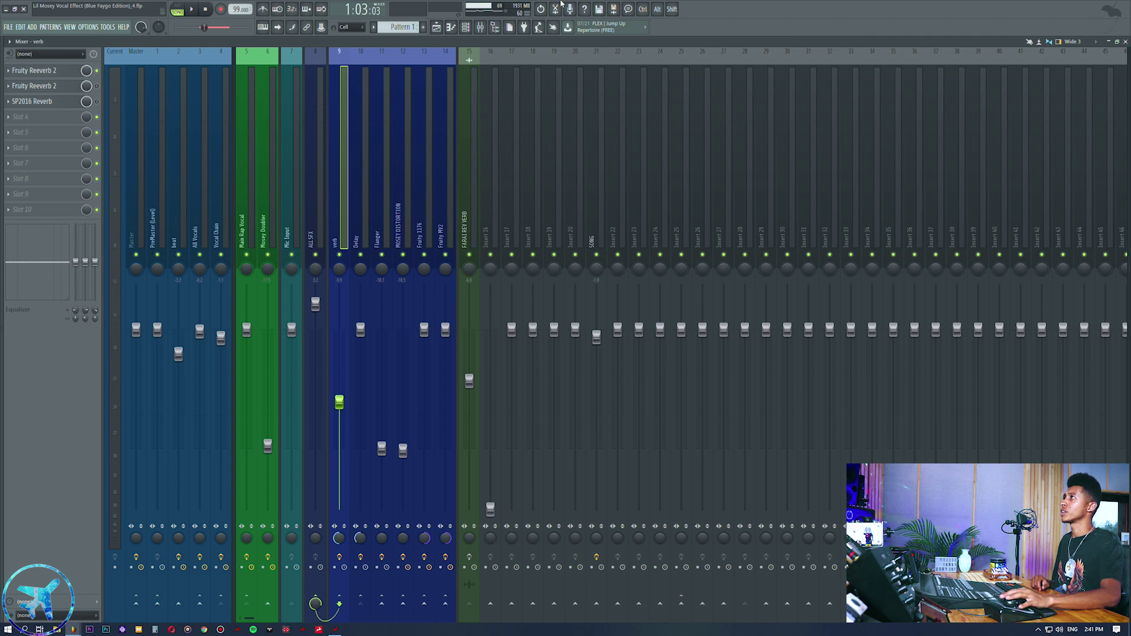
# - Check the reverse verb clips in the playlist and play the song with the FARAI REV VERB track shown in the mixer
pyautogui.click(446, 27)
pyautogui.keyDown('ctrl'); pyautogui.click(598, 271); pyautogui.keyUp('ctrl')
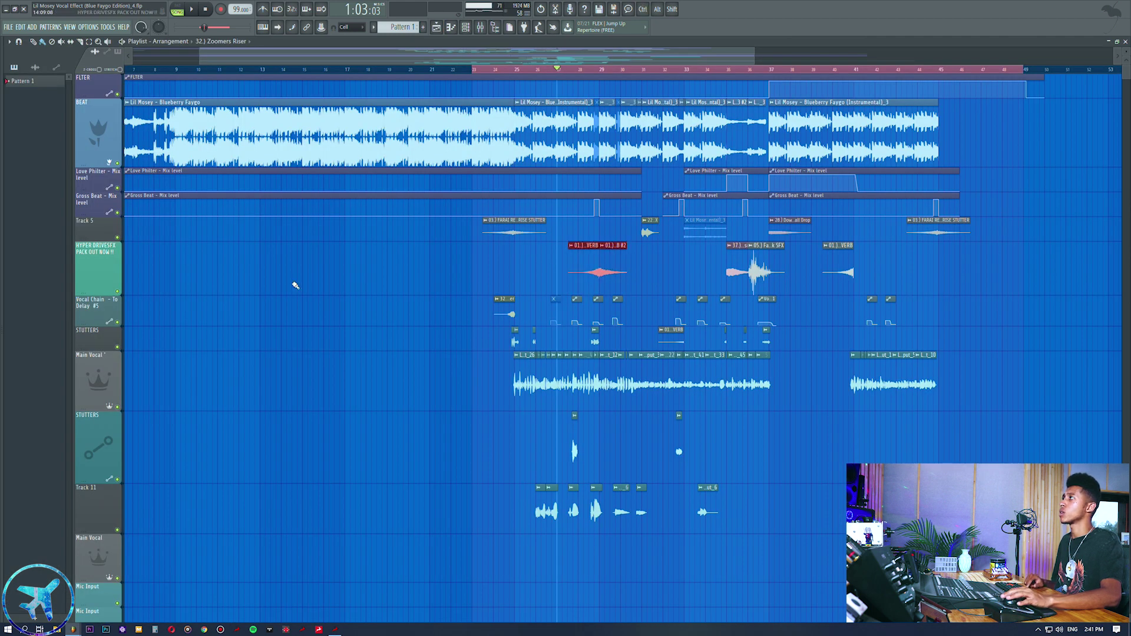
pyautogui.press('F9')
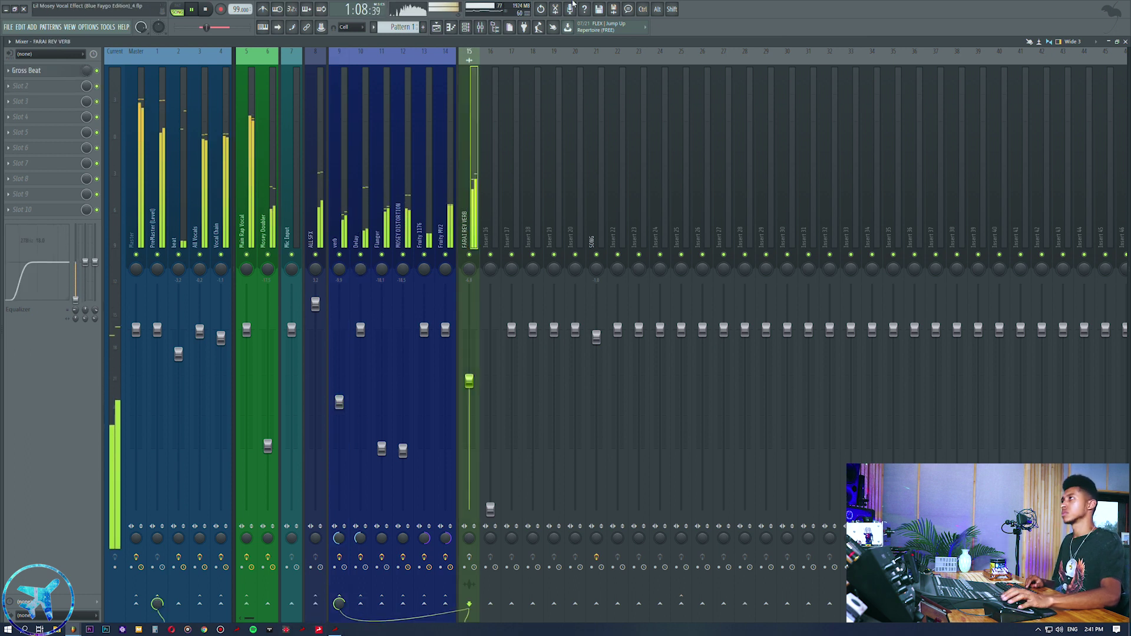
pyautogui.press('space')
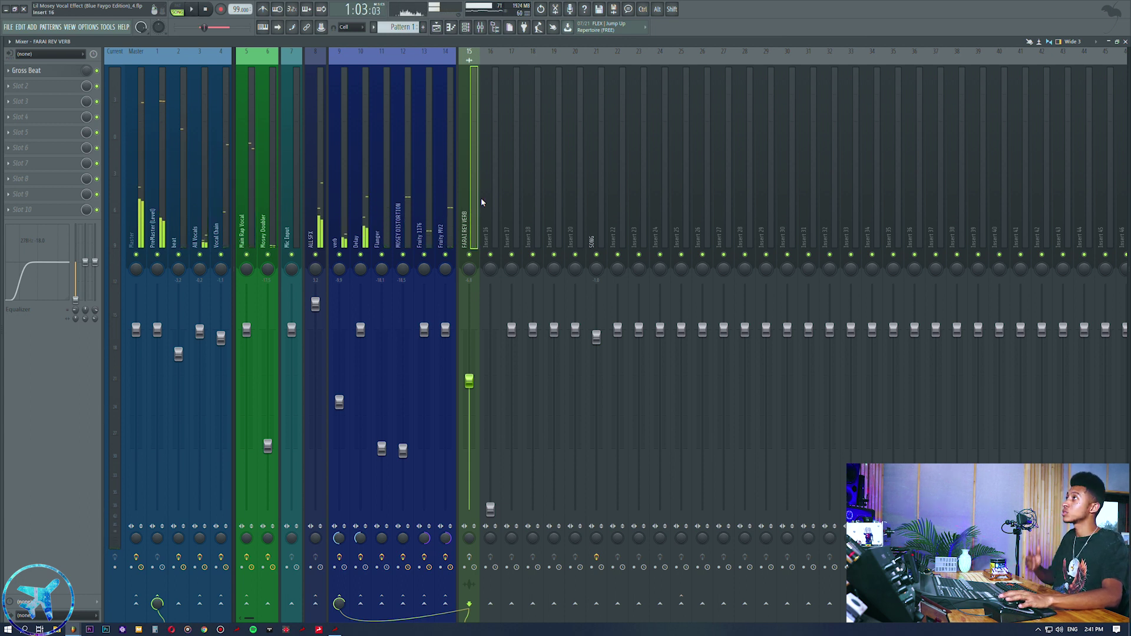
# - Solo the HYPER DRIVE SFX playlist track, play it from about bar 28, and select the verb track in the mixer
pyautogui.click(436, 27)
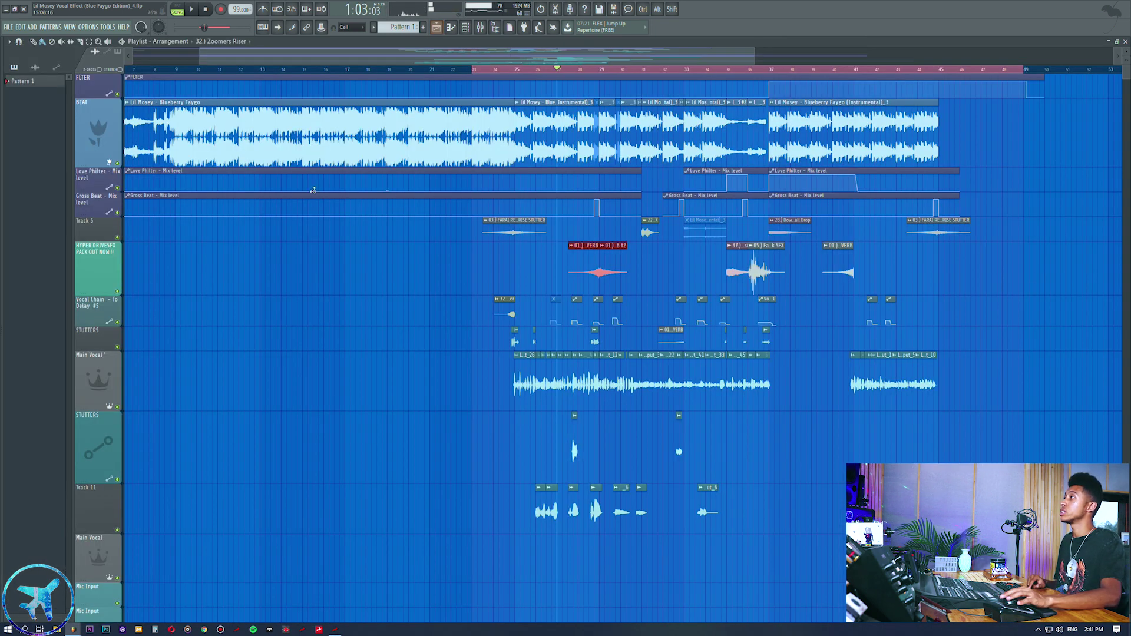
pyautogui.rightClick(118, 292)
pyautogui.click(584, 71)
pyautogui.press('space')
pyautogui.click(480, 27)
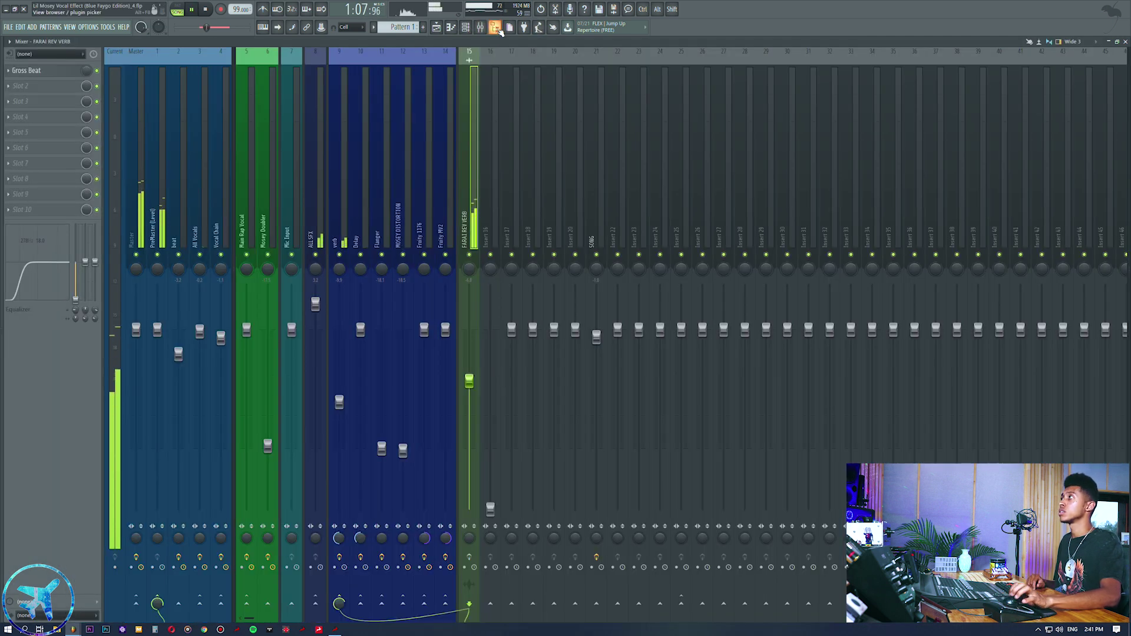
pyautogui.click(350, 240)
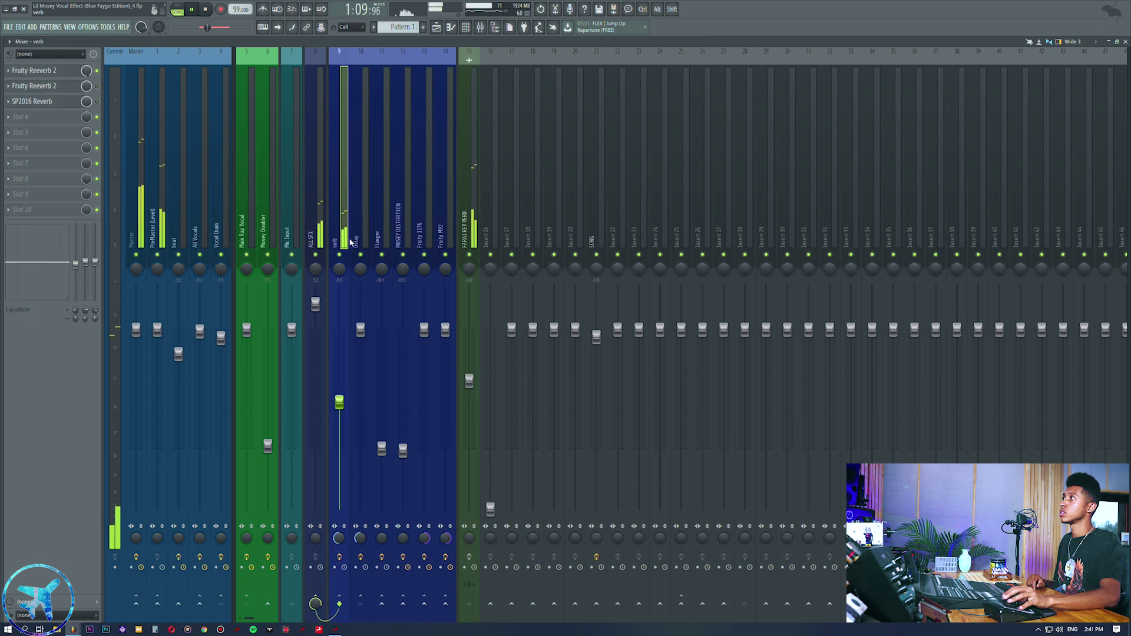
pyautogui.click(342, 259)
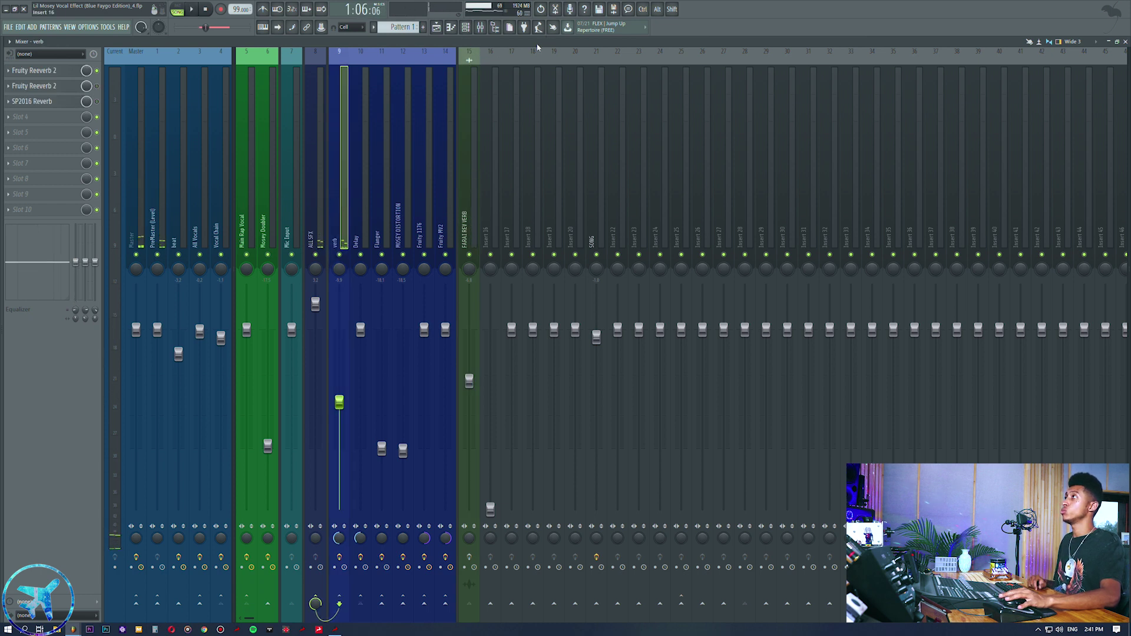
# - Play the soloed effects track from about bar 35 and watch its signal reach the FARAI REV VERB and verb mixer tracks
pyautogui.click(437, 28)
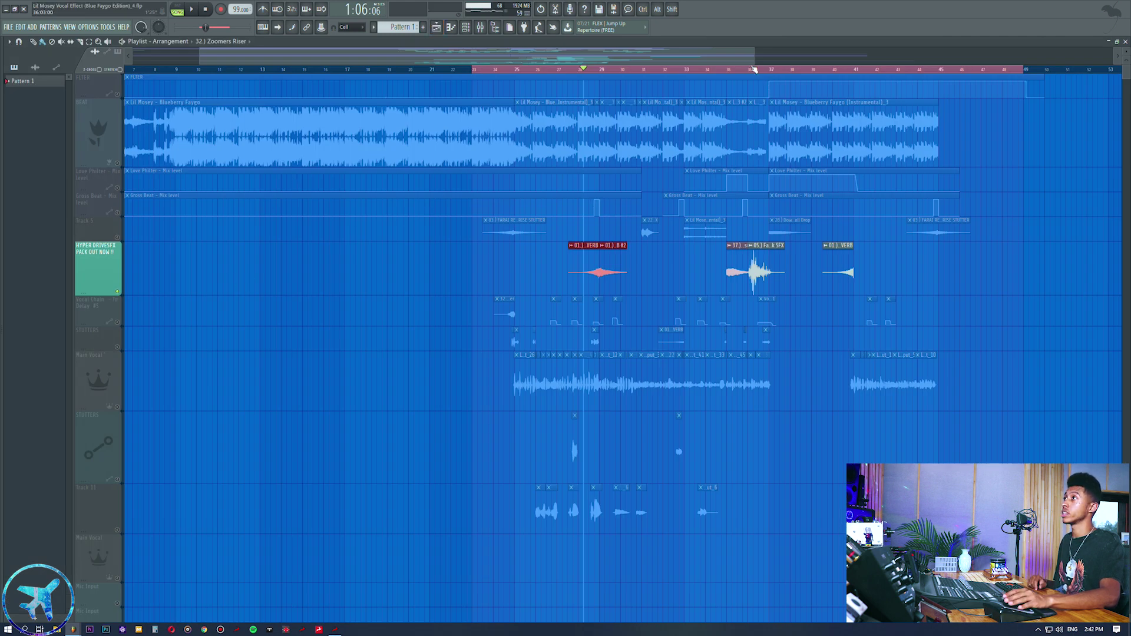
pyautogui.click(729, 70)
pyautogui.press('space')
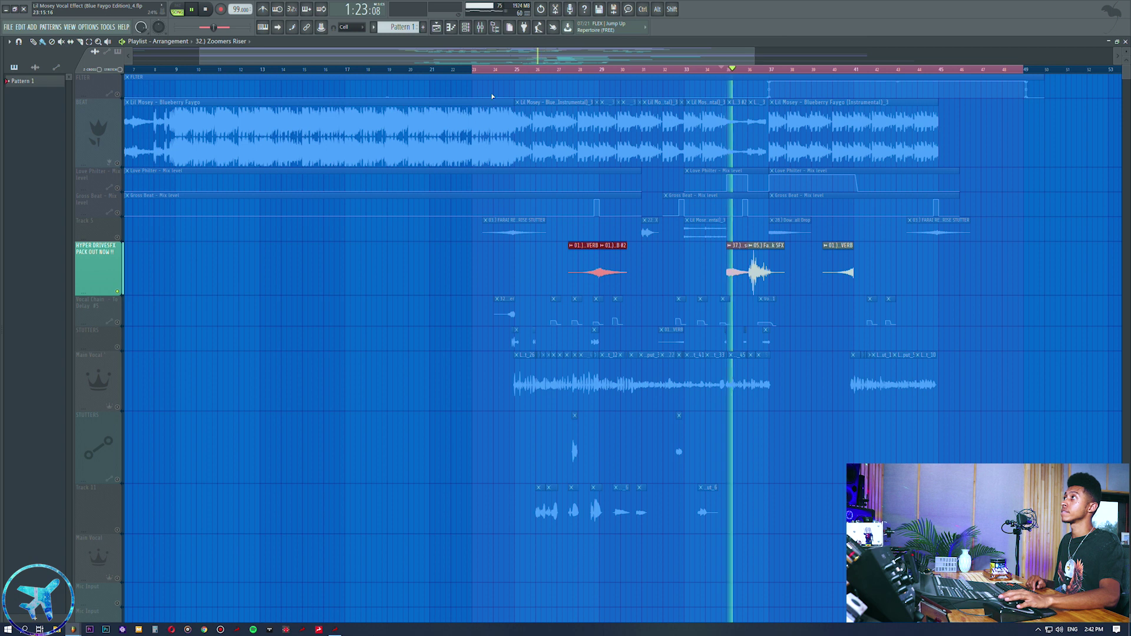
pyautogui.click(481, 28)
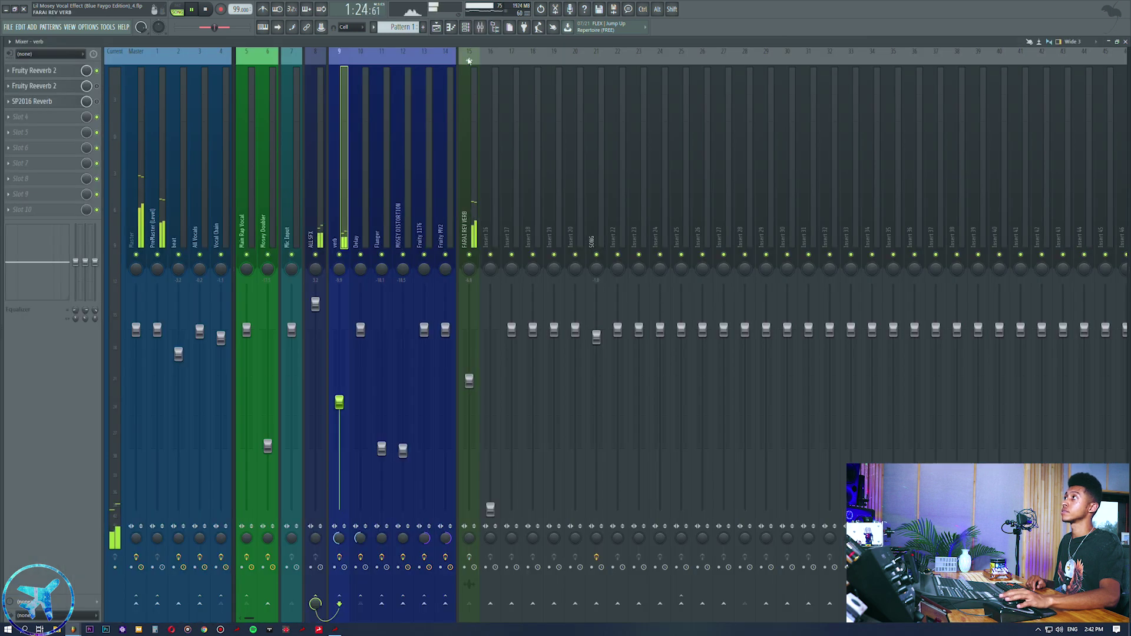
pyautogui.click(437, 27)
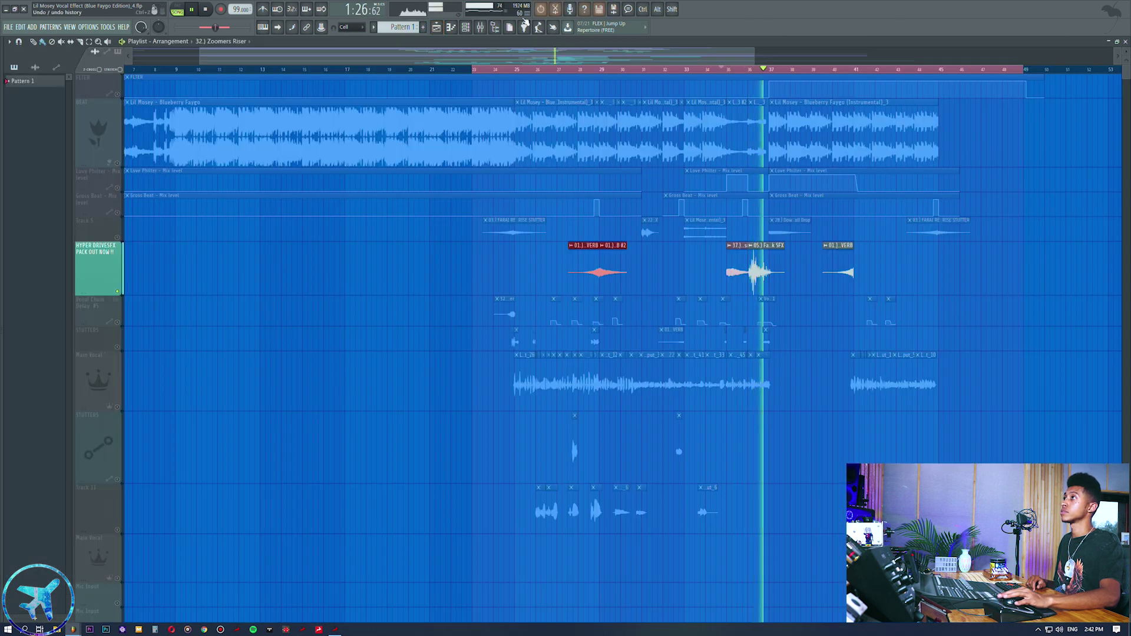
pyautogui.click(480, 28)
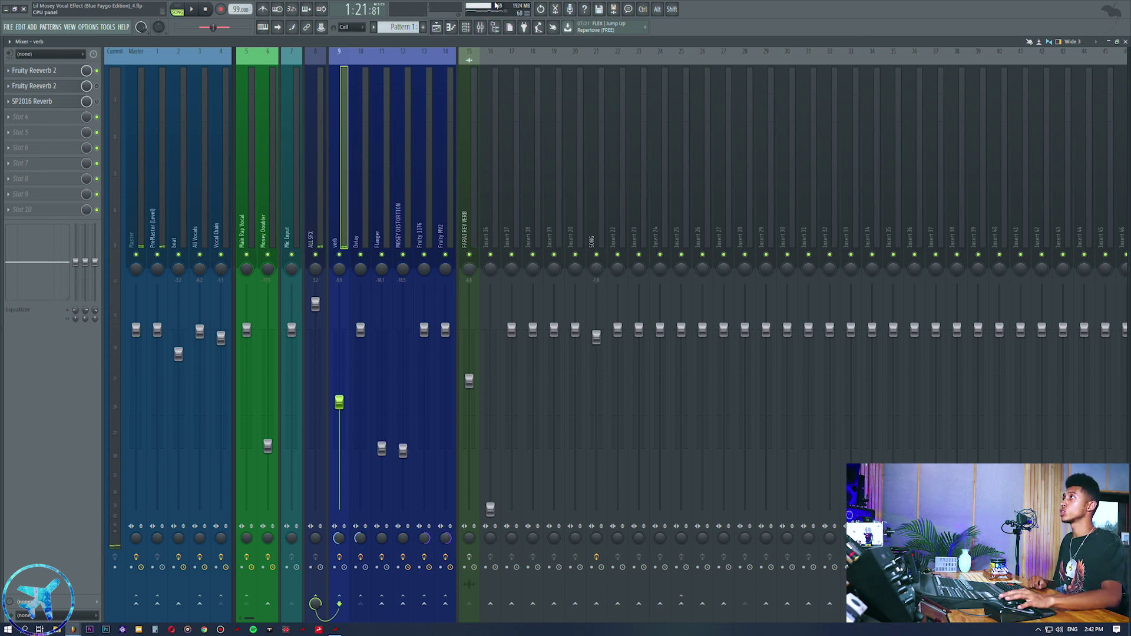
pyautogui.click(437, 27)
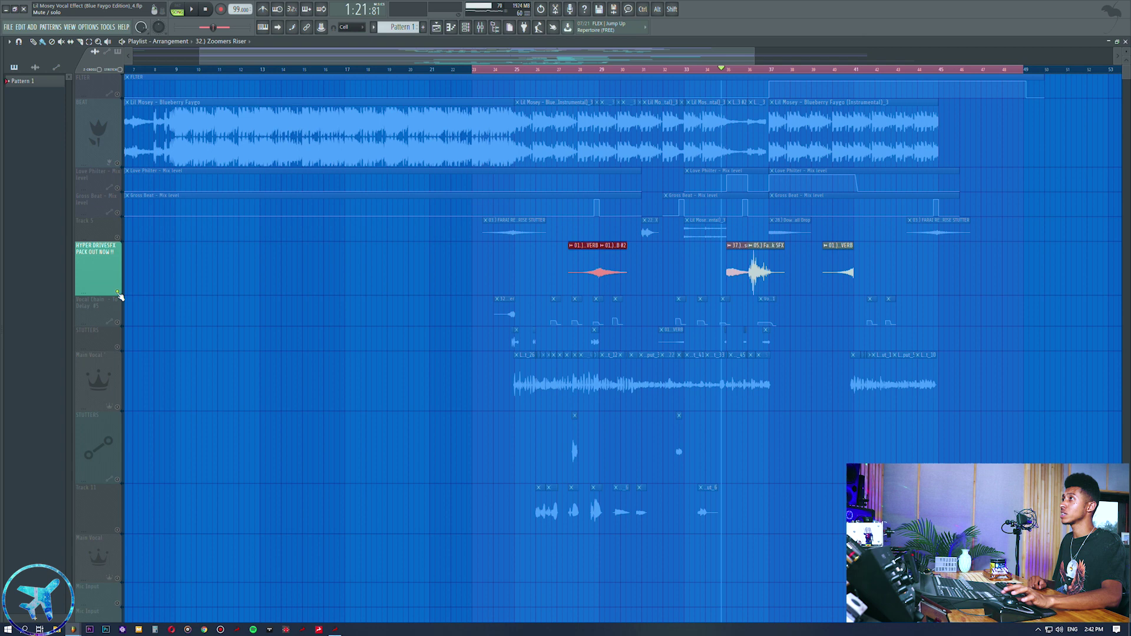